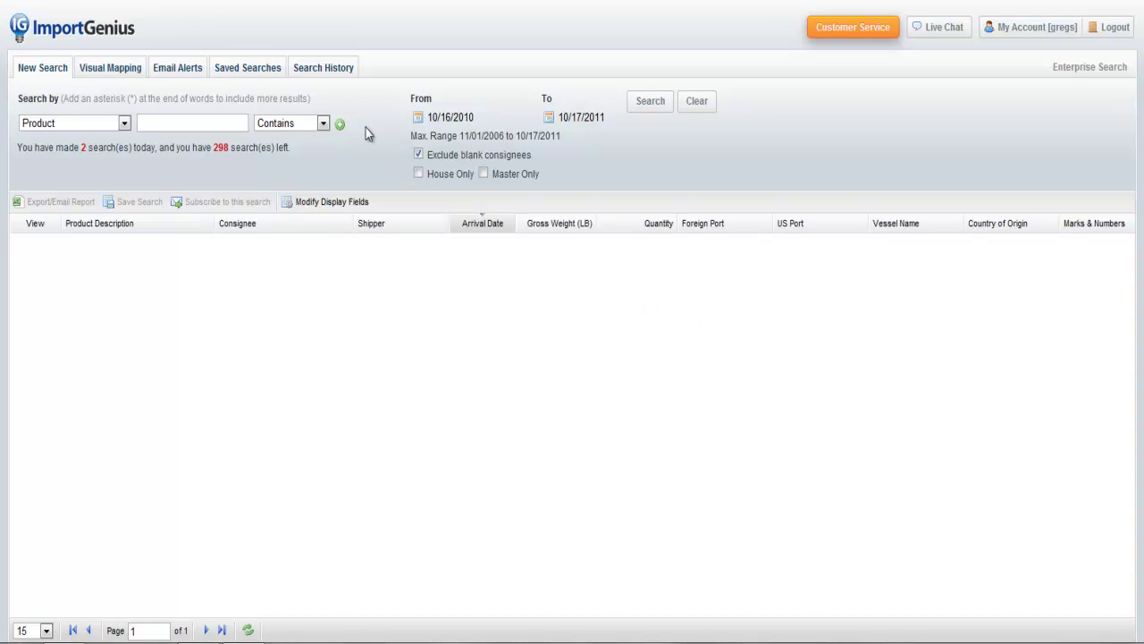
Step: Examine the From and To date calendars, including the month and year views, and reselect October 16, 2010 as the start date
{"action": "left_click", "coordinate": [420, 119]}
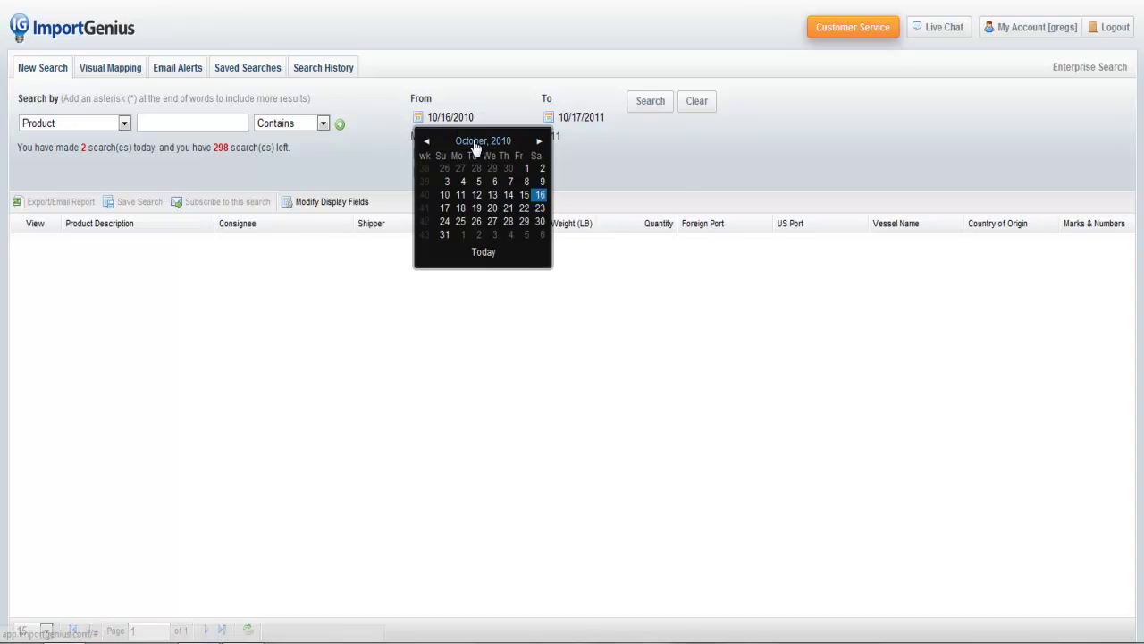
{"action": "left_click", "coordinate": [548, 118]}
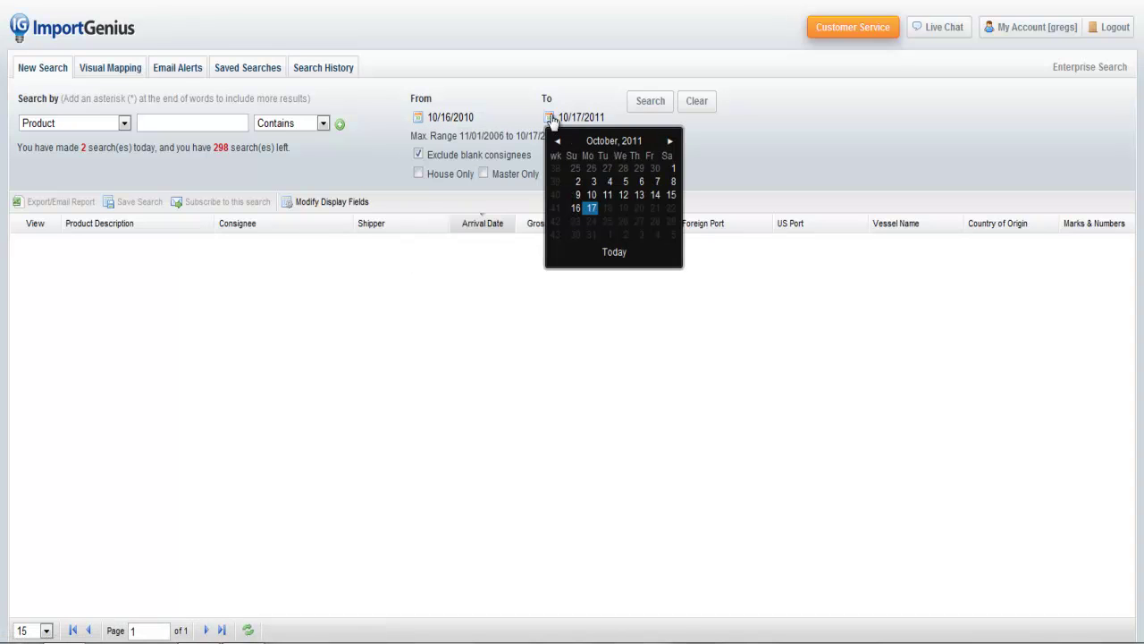
{"action": "left_click", "coordinate": [419, 118]}
{"action": "left_click", "coordinate": [463, 141]}
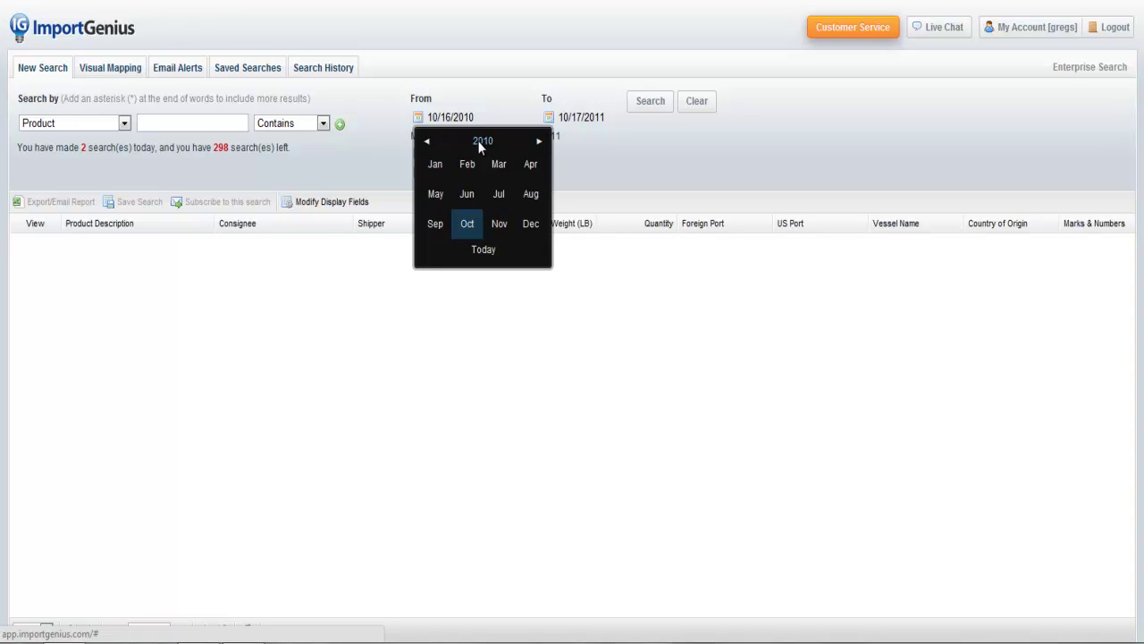
{"action": "left_click", "coordinate": [481, 141]}
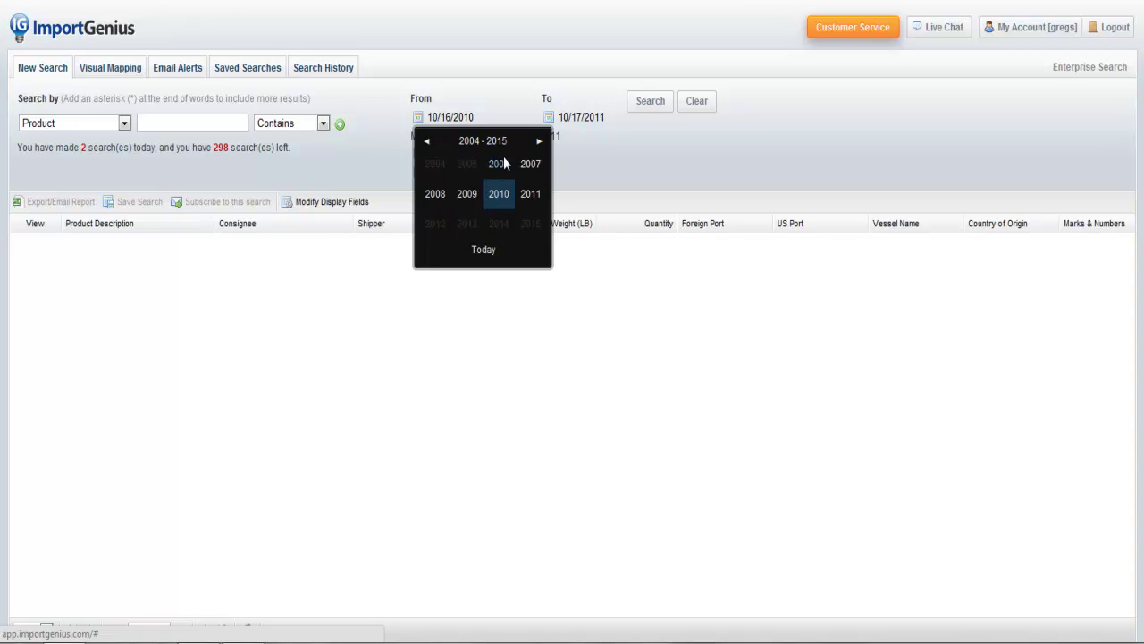
{"action": "left_click", "coordinate": [486, 140]}
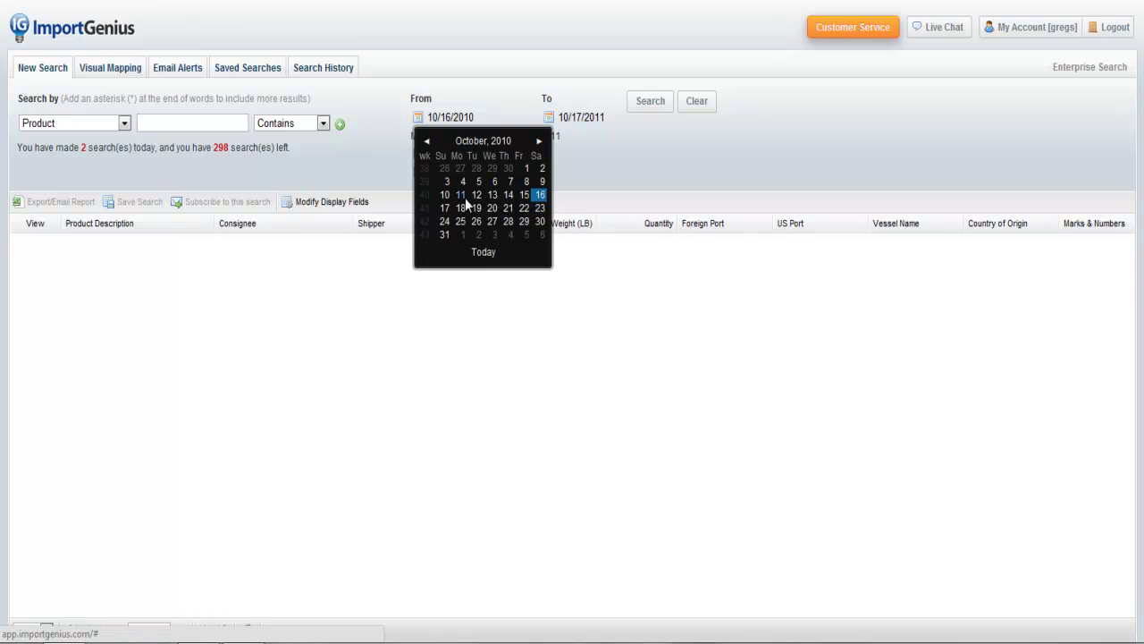
{"action": "left_click", "coordinate": [427, 141]}
{"action": "left_click", "coordinate": [426, 140]}
{"action": "left_click", "coordinate": [539, 140]}
{"action": "left_click", "coordinate": [539, 140]}
{"action": "left_click", "coordinate": [541, 194]}
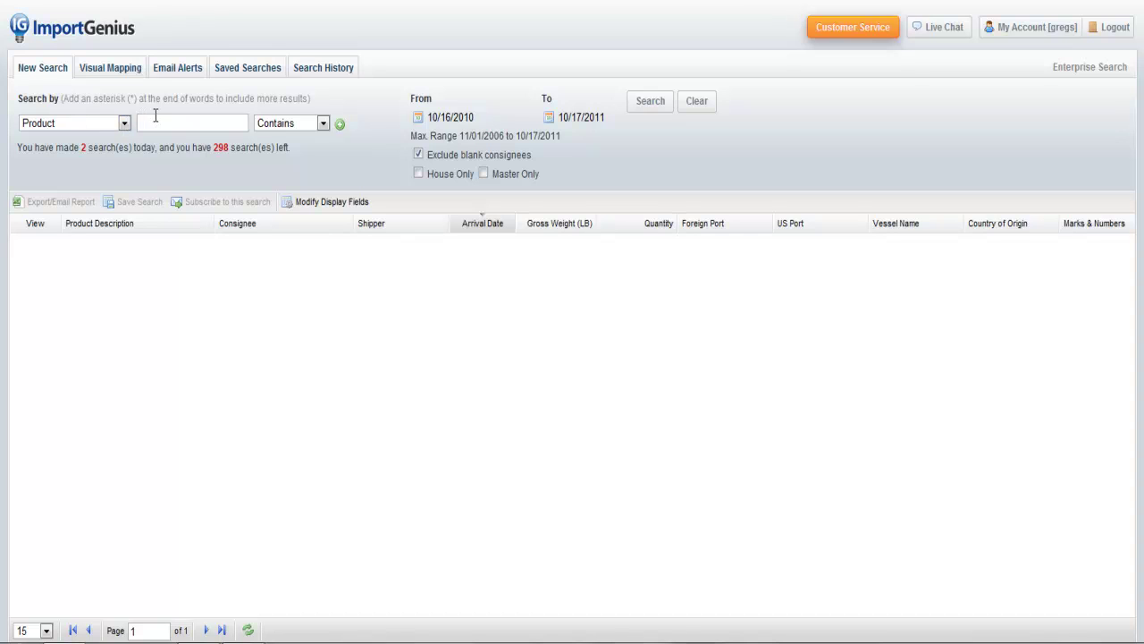
Step: Add a second search criterion and enter "shirts" as the product keyword of the first one
{"action": "left_click", "coordinate": [340, 125]}
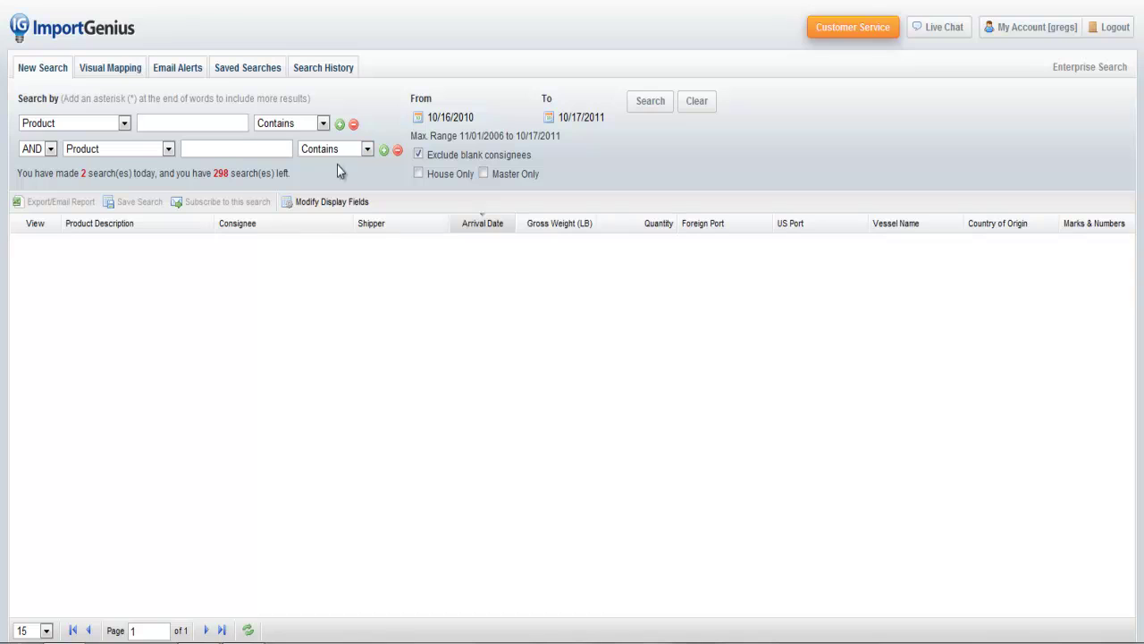
{"action": "left_click", "coordinate": [213, 119]}
{"action": "type", "text": "shirts"}
Step: Set the second criterion to Foreign Port with the keyword "shanghai"
{"action": "left_click", "coordinate": [126, 150]}
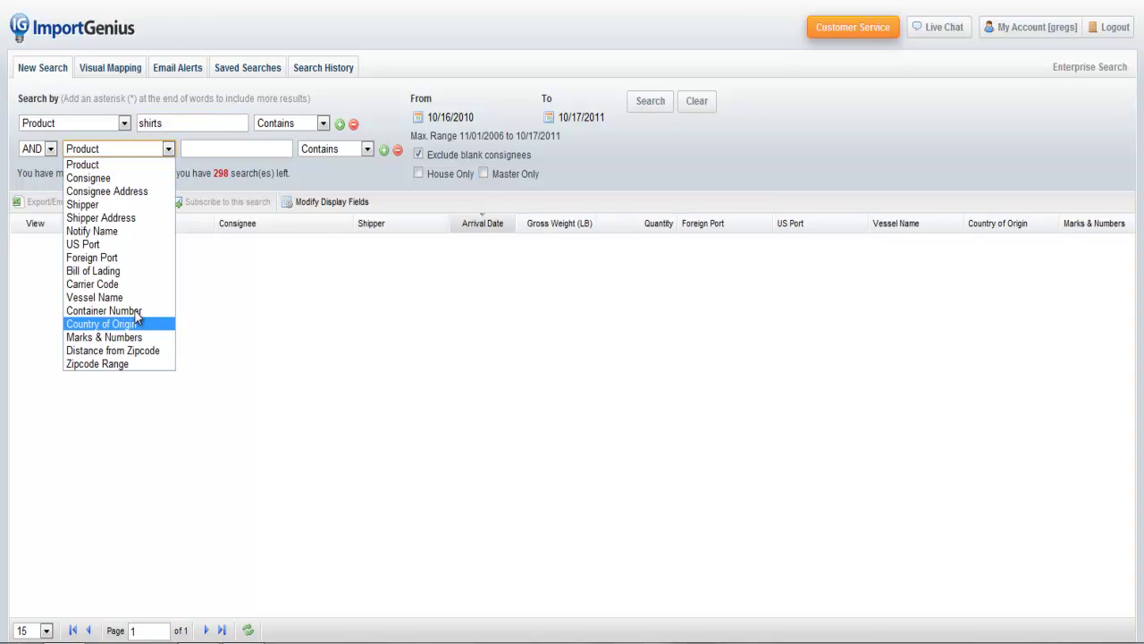
{"action": "left_click", "coordinate": [139, 259]}
{"action": "left_click", "coordinate": [198, 149]}
{"action": "type", "text": "shanghai"}
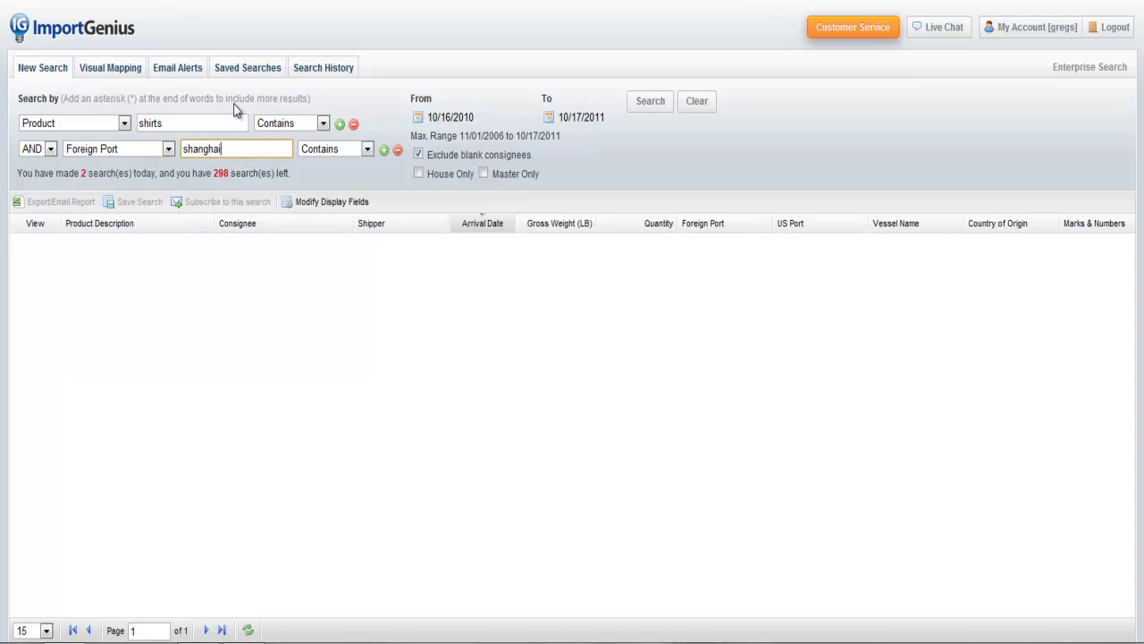
Step: Run the shipment search and reopen its criteria for editing
{"action": "left_click", "coordinate": [240, 111]}
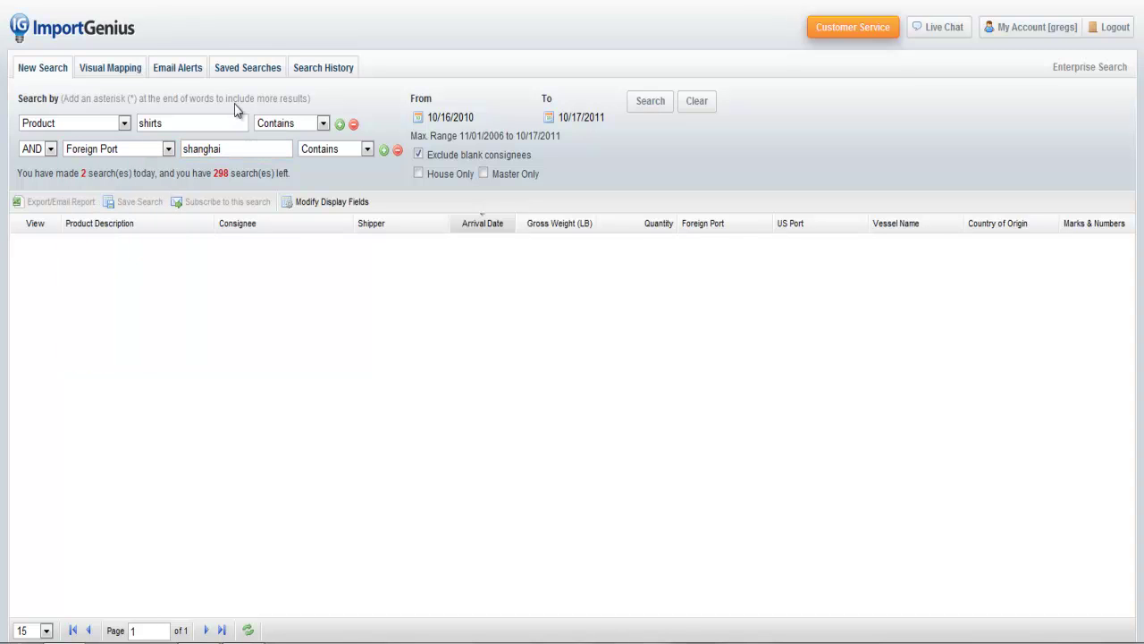
{"action": "left_click", "coordinate": [638, 103]}
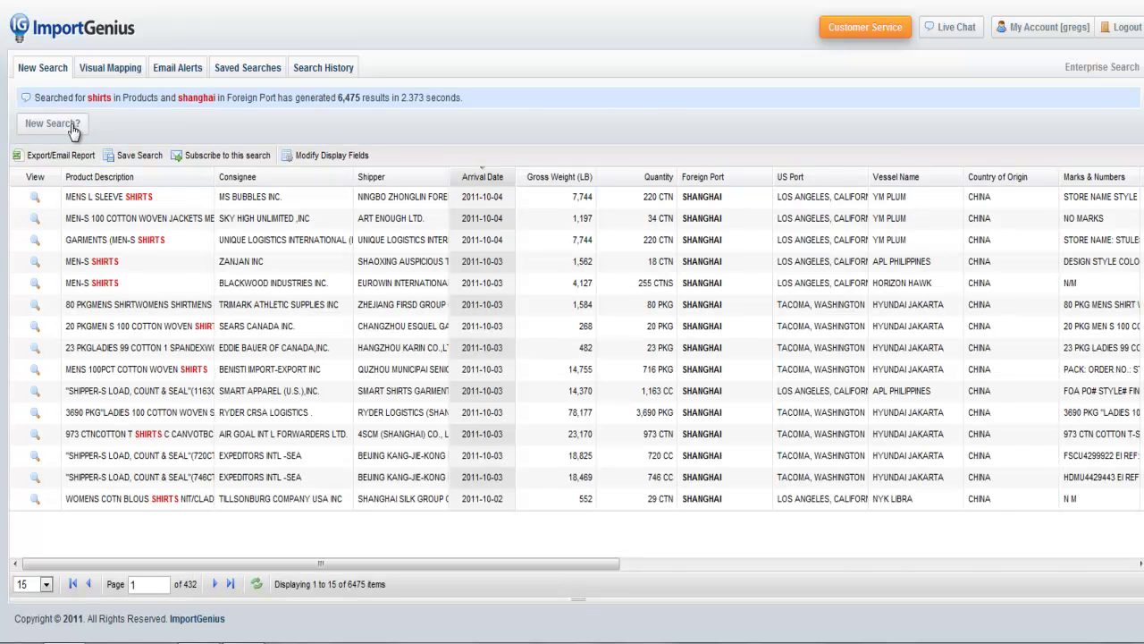
{"action": "left_click", "coordinate": [54, 124]}
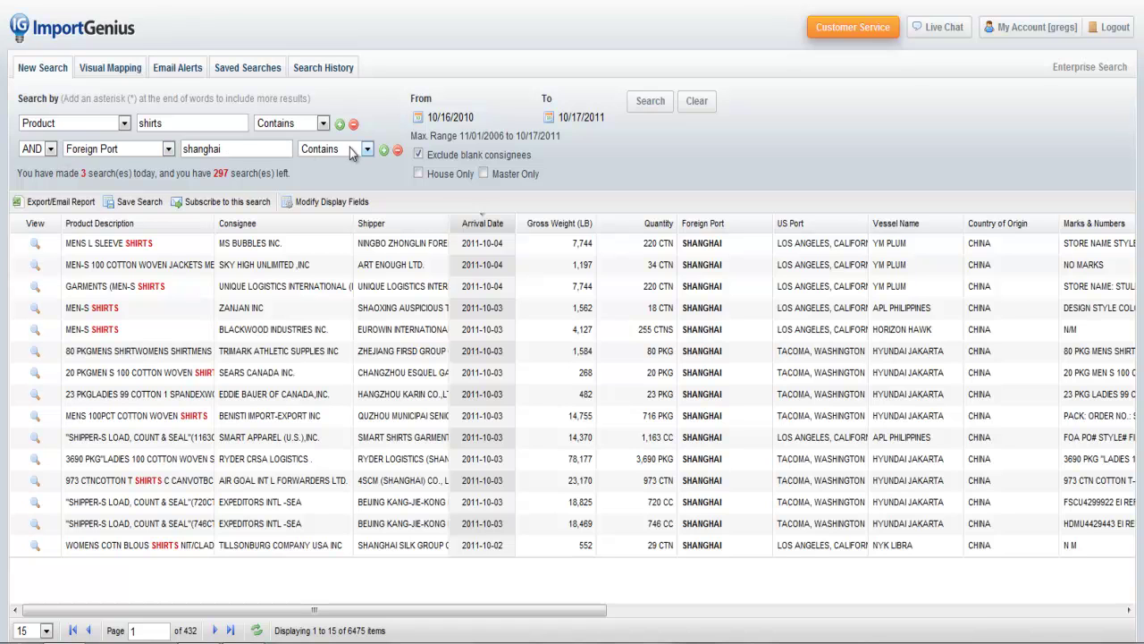
{"action": "left_click", "coordinate": [380, 150]}
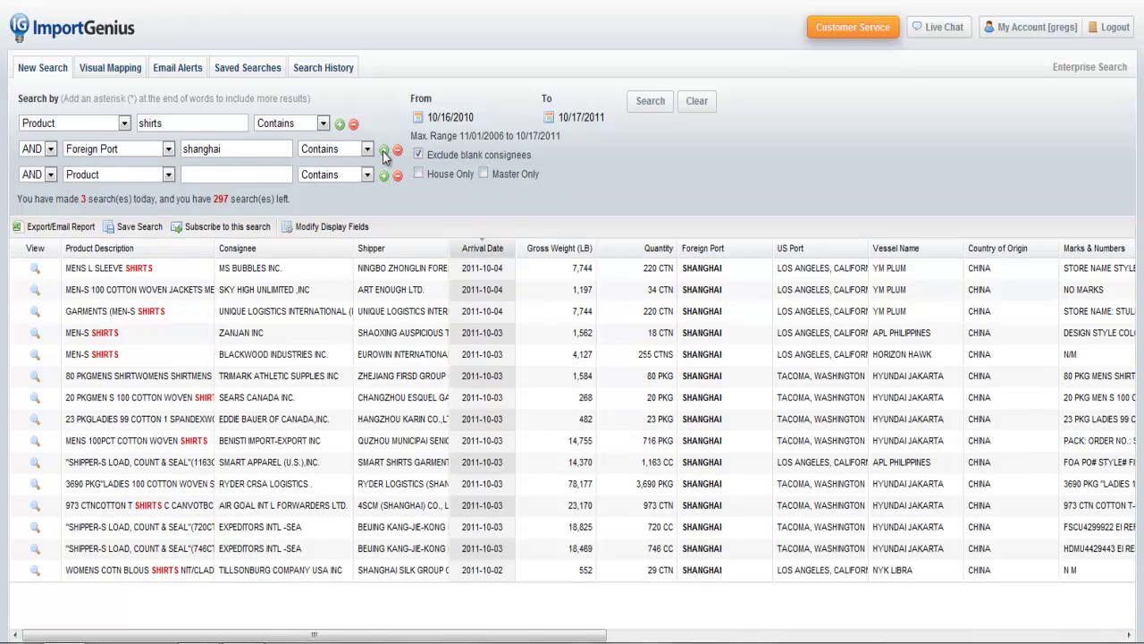
{"action": "left_click", "coordinate": [145, 175]}
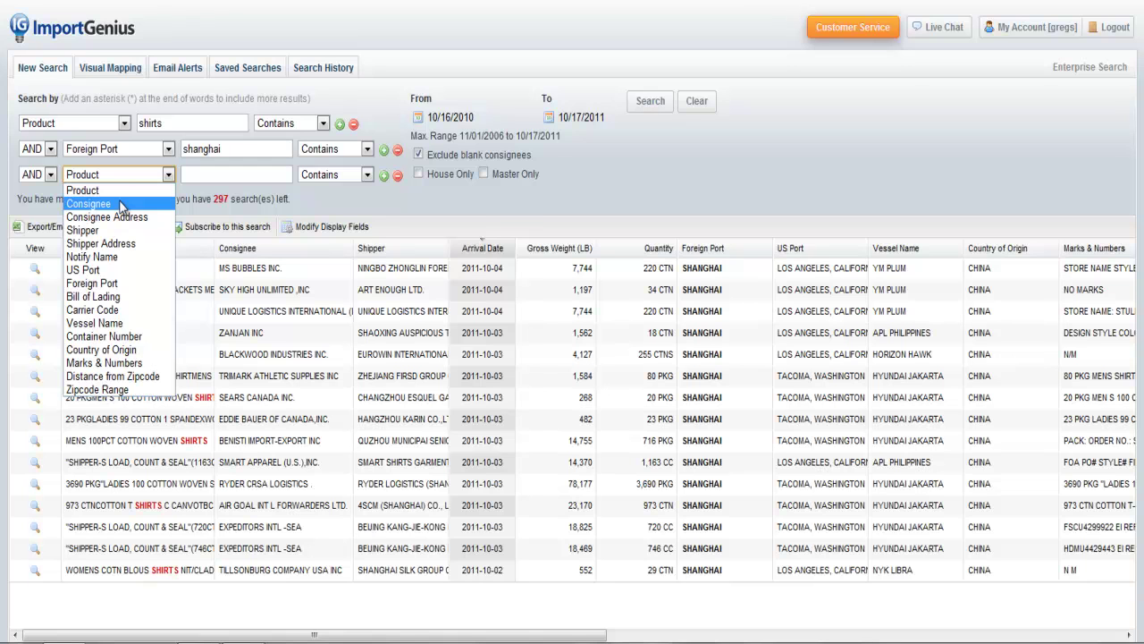
{"action": "left_click", "coordinate": [396, 176]}
{"action": "left_click", "coordinate": [396, 176]}
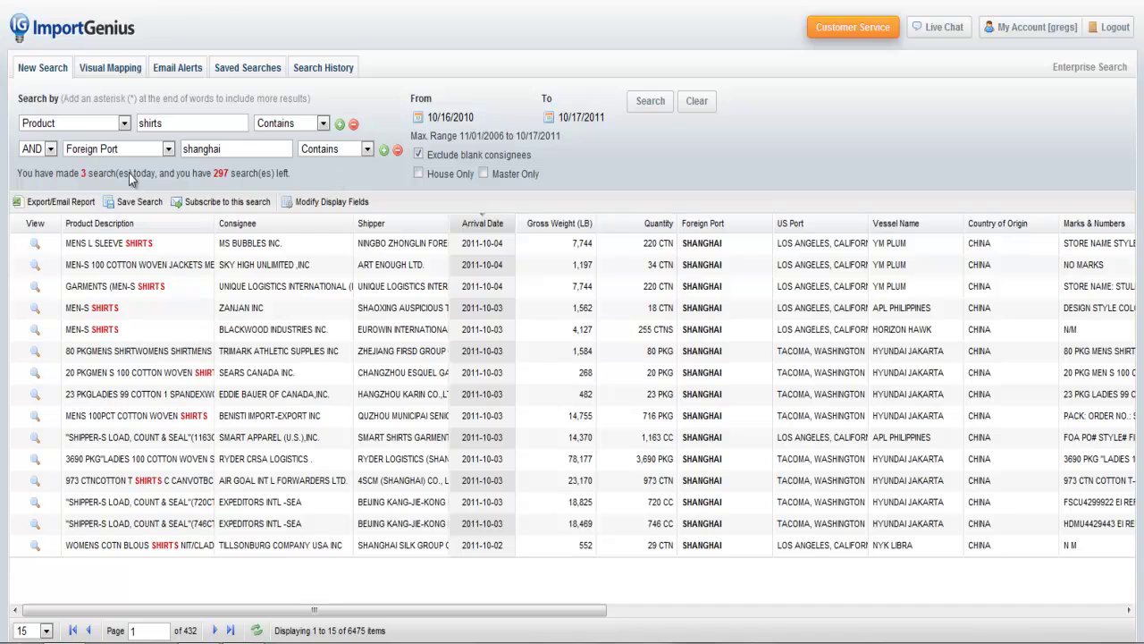
Step: Change the second criterion to a NOT condition on Product with the keyword "t-shirts"
{"action": "left_click", "coordinate": [50, 149]}
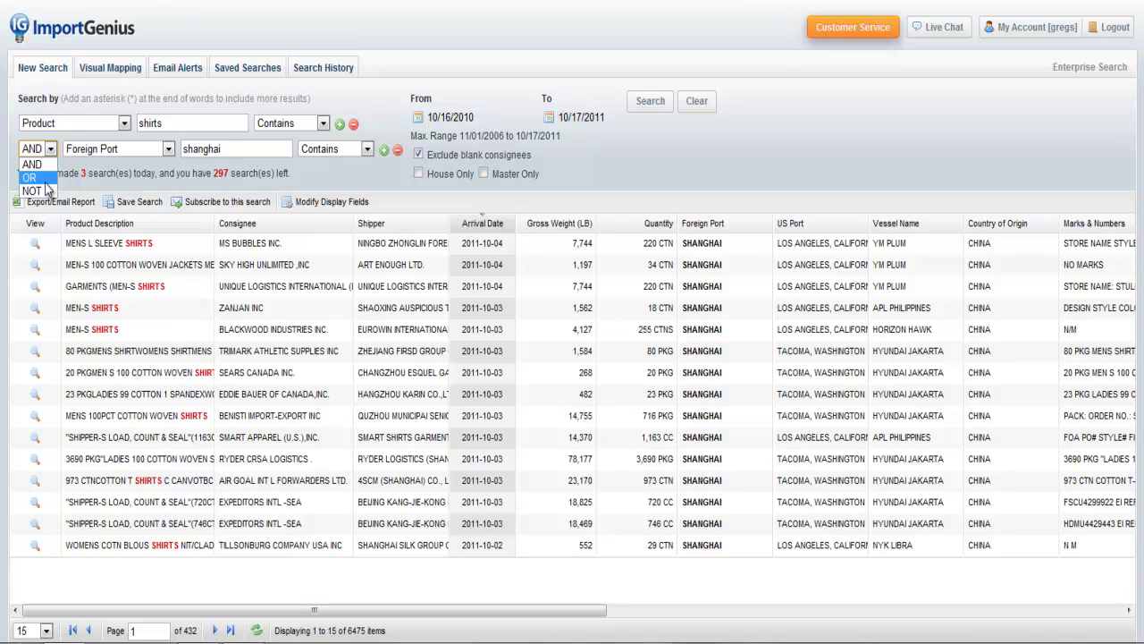
{"action": "left_click", "coordinate": [45, 191]}
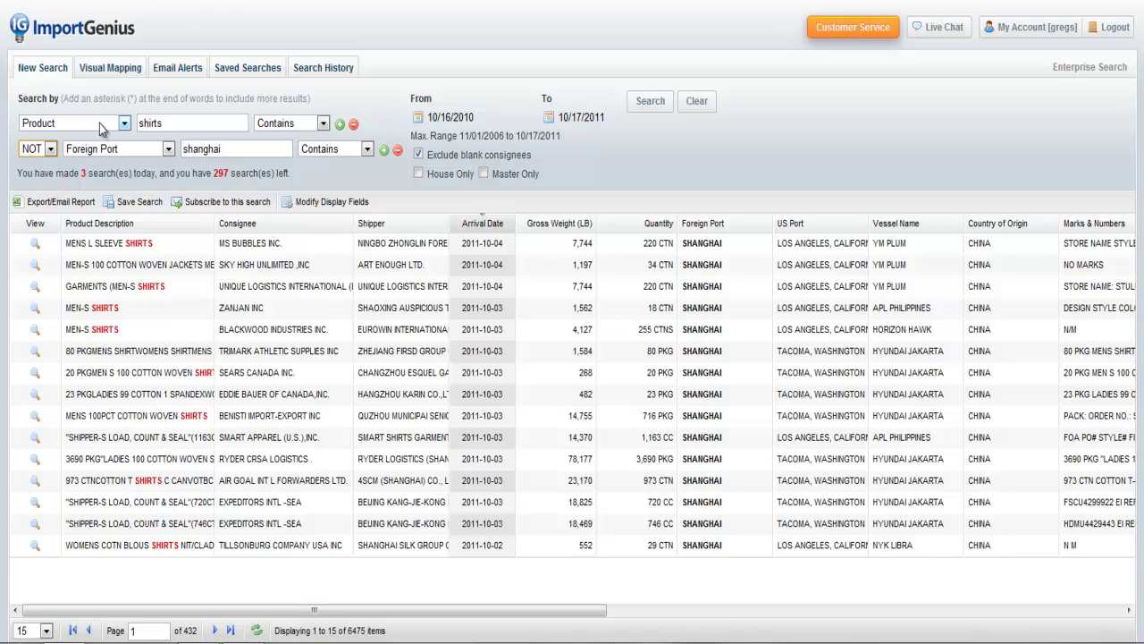
{"action": "left_click", "coordinate": [231, 148]}
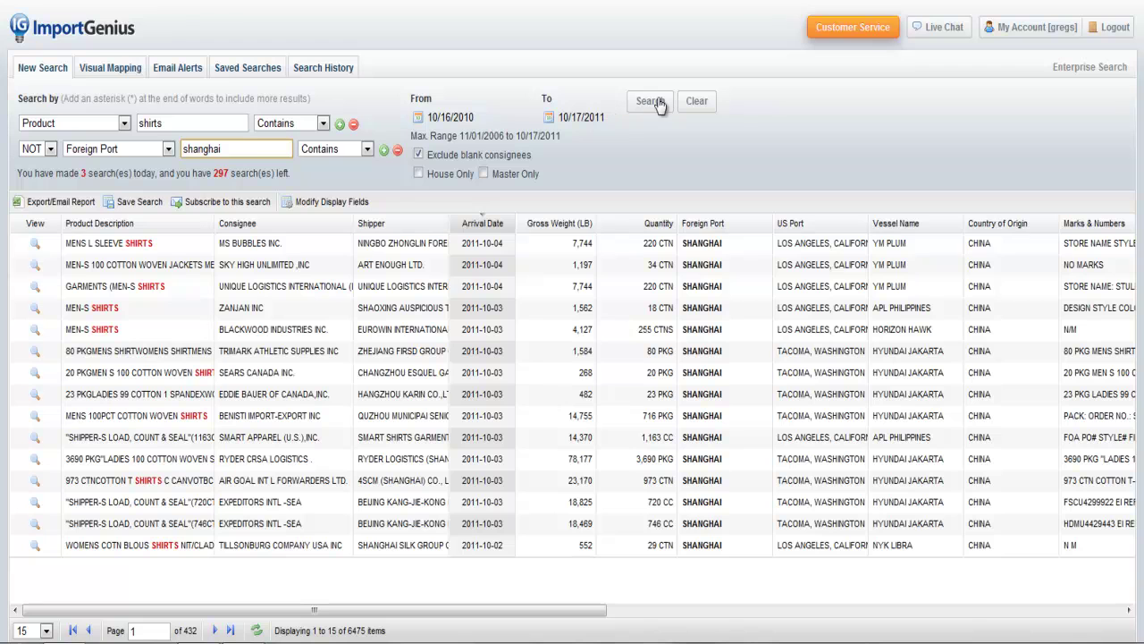
{"action": "left_click", "coordinate": [66, 150]}
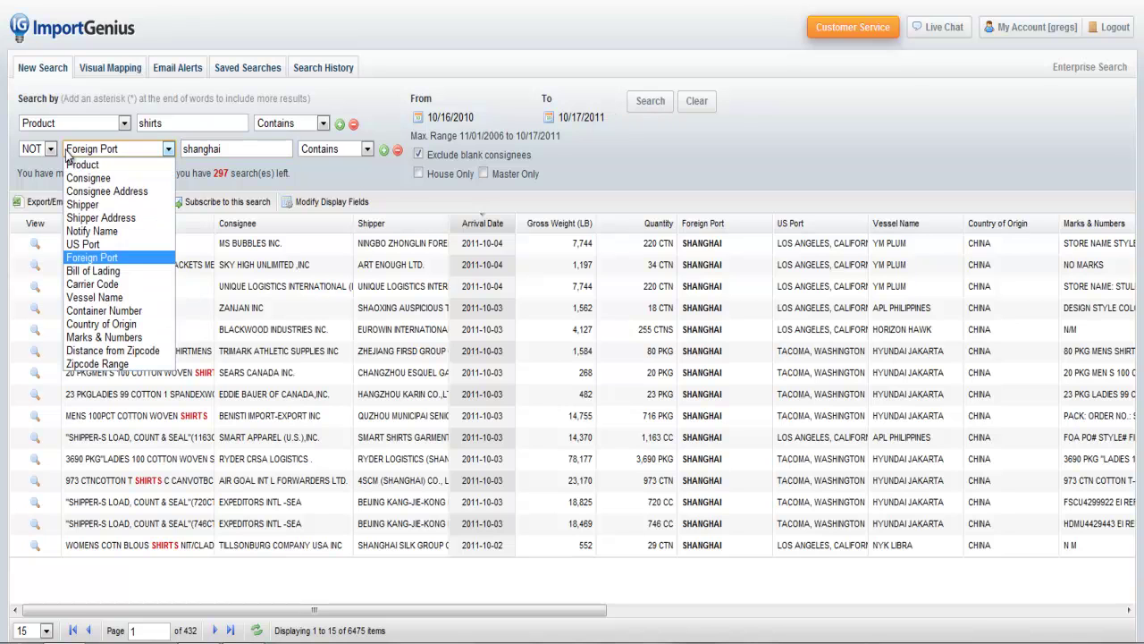
{"action": "left_click", "coordinate": [93, 159]}
{"action": "left_click_drag", "start_coordinate": [262, 152], "coordinate": [57, 149]}
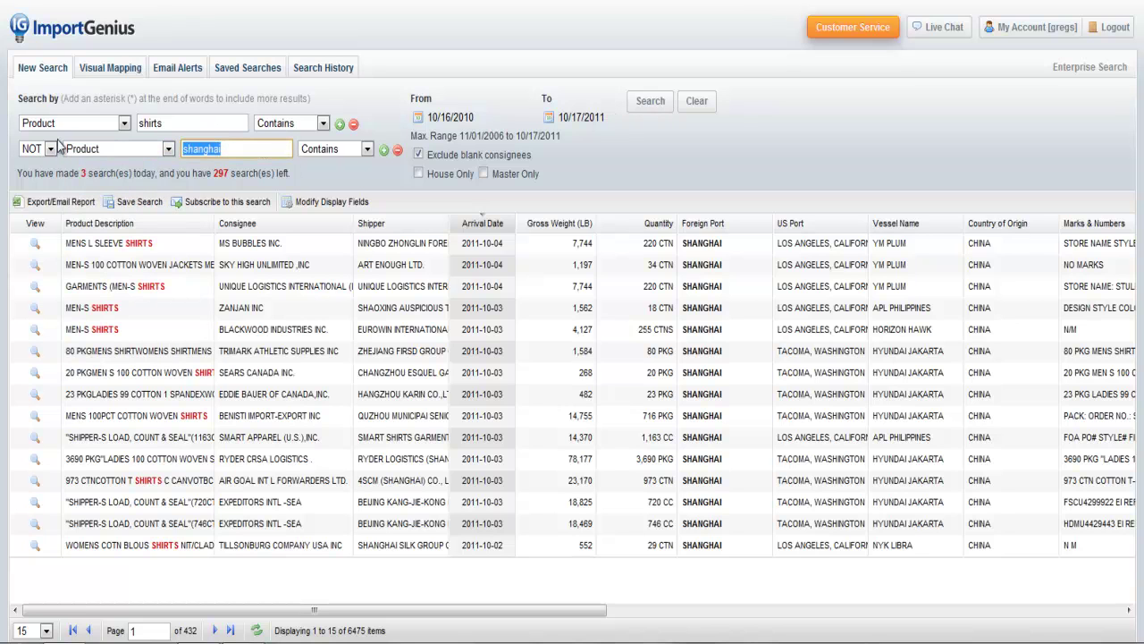
{"action": "key", "text": "BackSpace"}
{"action": "type", "text": "t-shirts"}
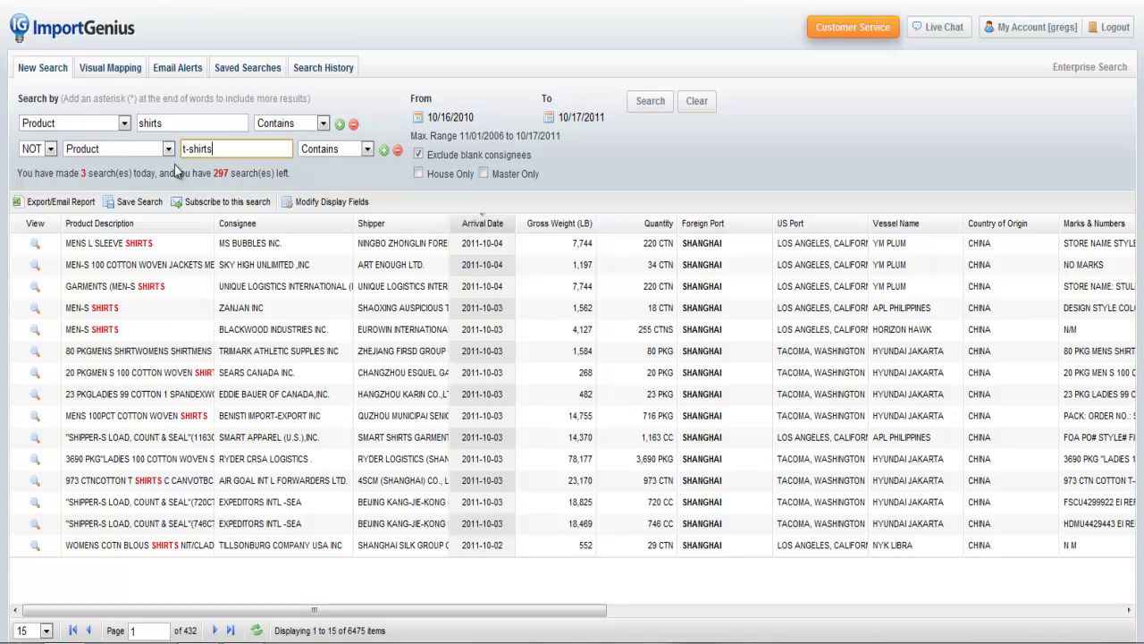
Step: Replace the second criterion's keyword with "pants" and set its operator to OR
{"action": "left_click_drag", "start_coordinate": [258, 150], "coordinate": [31, 139]}
{"action": "key", "text": "BackSpace"}
{"action": "type", "text": "pants"}
{"action": "left_click", "coordinate": [38, 150]}
{"action": "left_click", "coordinate": [40, 179]}
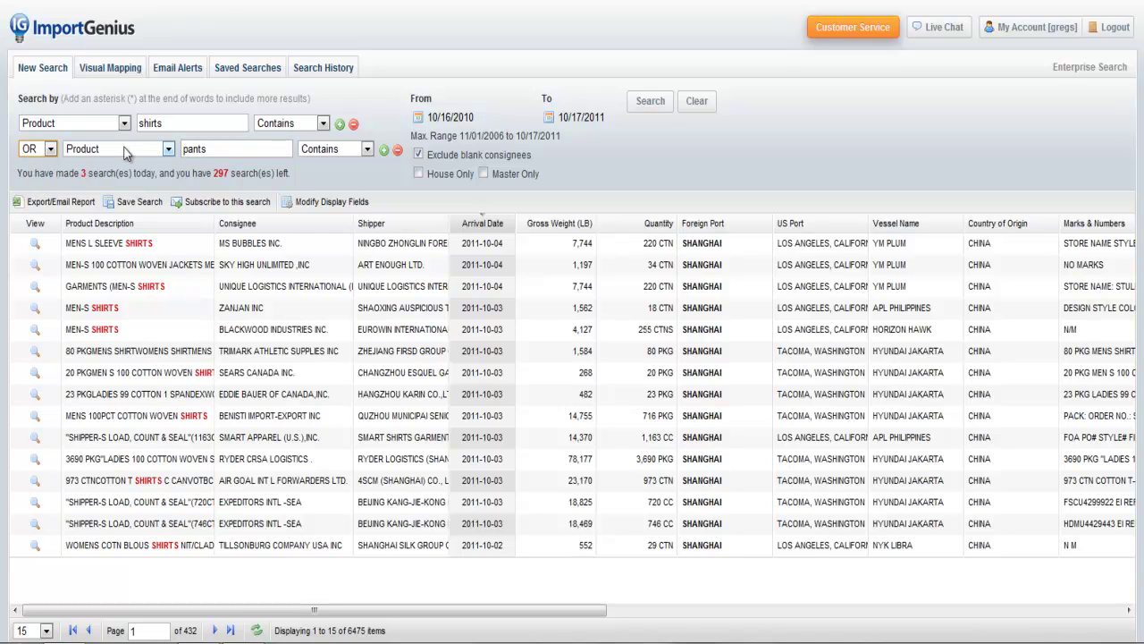
{"action": "left_click", "coordinate": [177, 125]}
{"action": "left_click", "coordinate": [40, 149]}
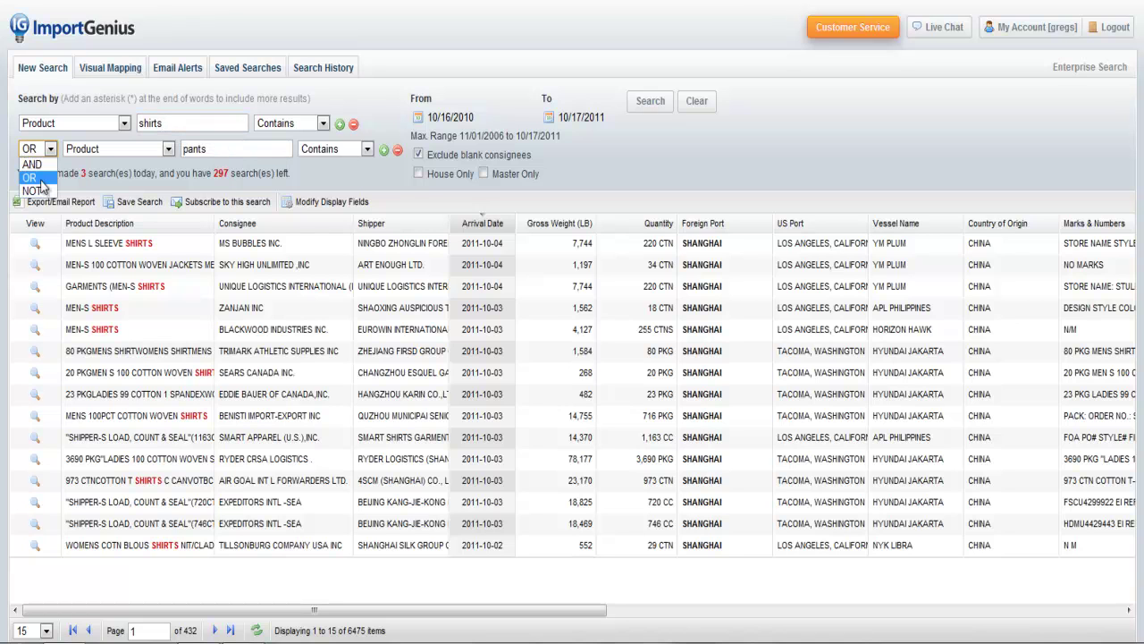
{"action": "left_click", "coordinate": [36, 178]}
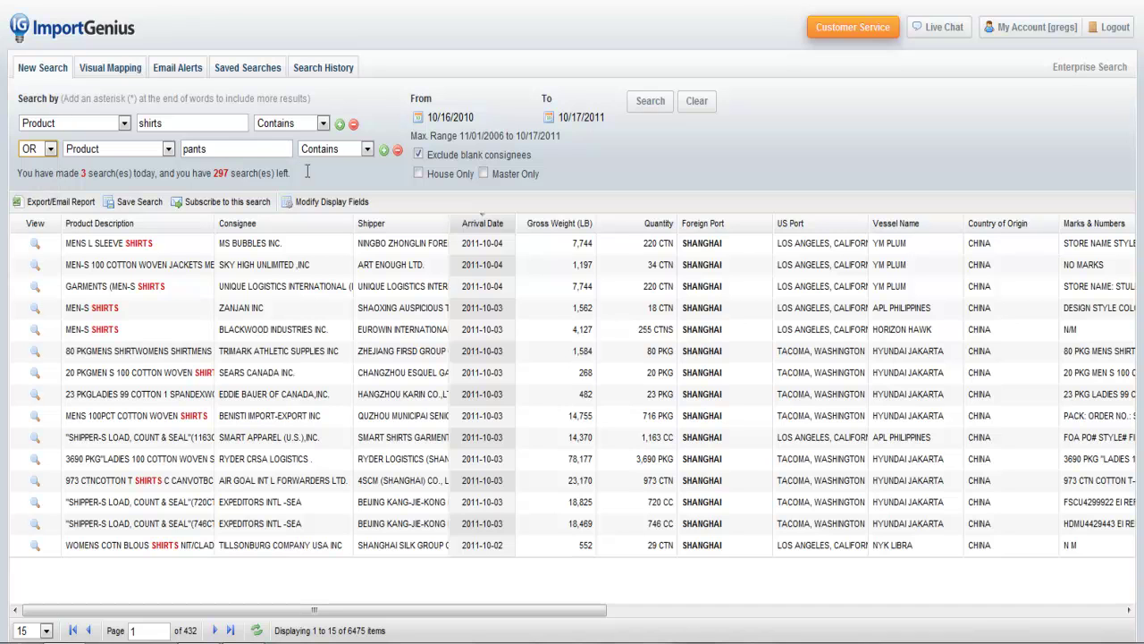
Step: View the match type options of the second criterion and remove that criterion from the search
{"action": "left_click", "coordinate": [319, 150]}
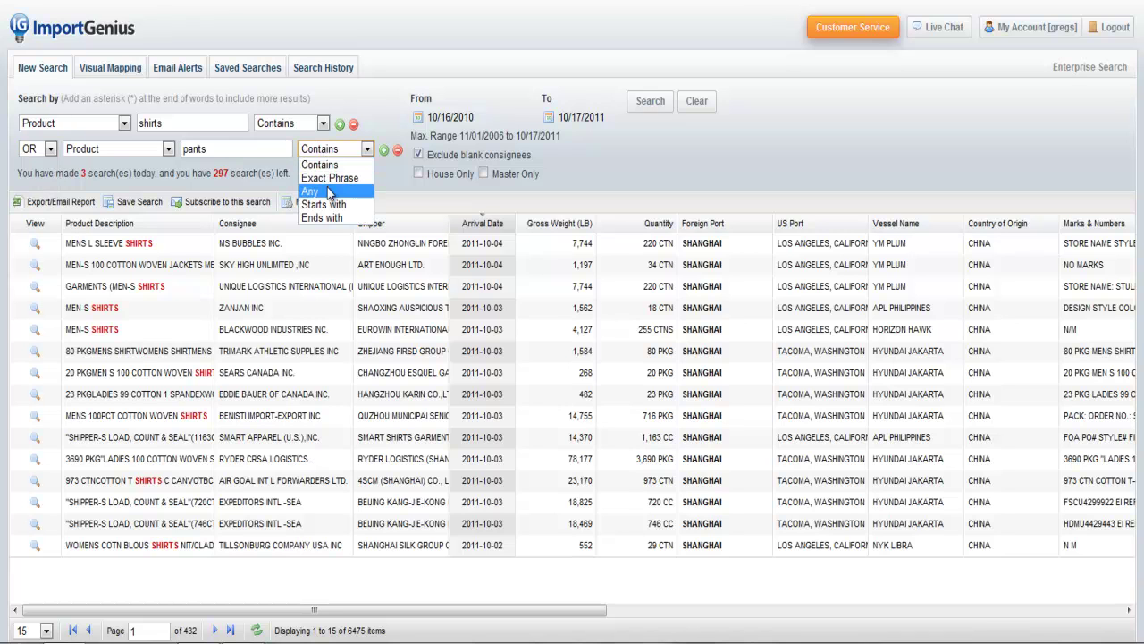
{"action": "left_click", "coordinate": [394, 163]}
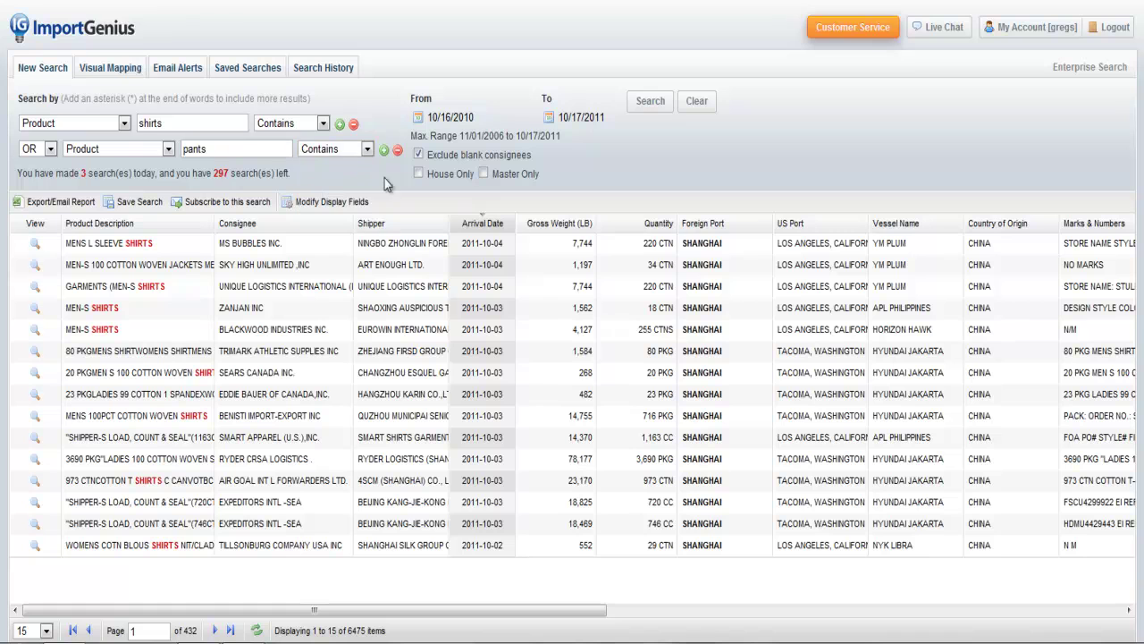
{"action": "left_click", "coordinate": [398, 150]}
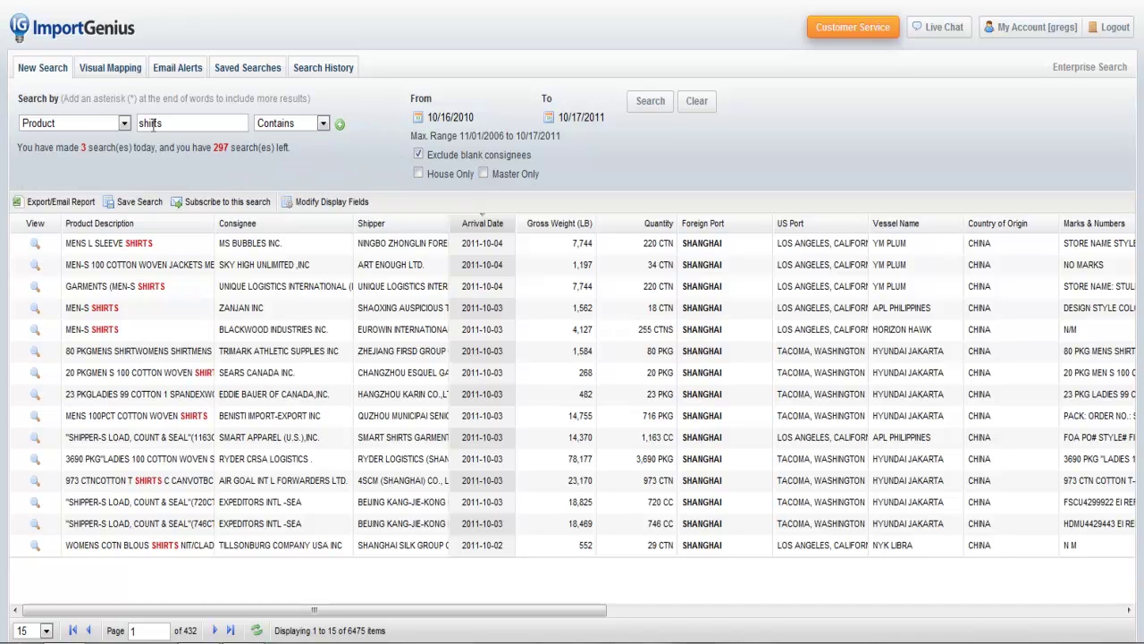
Step: Set the match type of the "shirts" product criterion to Exact Phrase and review the other match options
{"action": "left_click", "coordinate": [308, 124]}
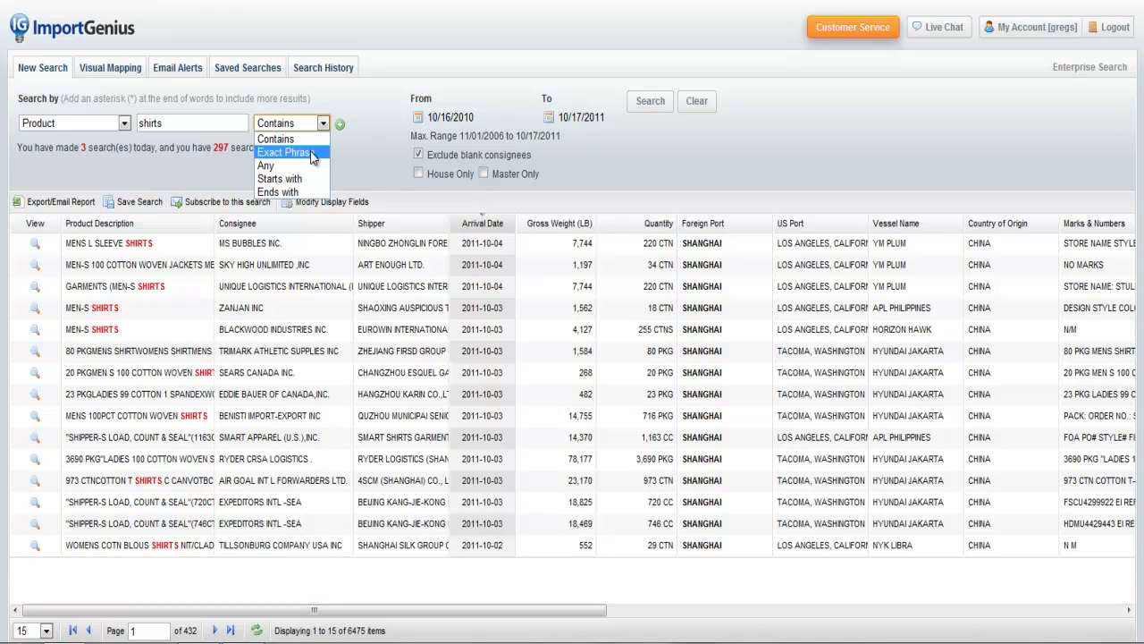
{"action": "left_click", "coordinate": [306, 154]}
{"action": "left_click", "coordinate": [208, 123]}
{"action": "left_click", "coordinate": [297, 126]}
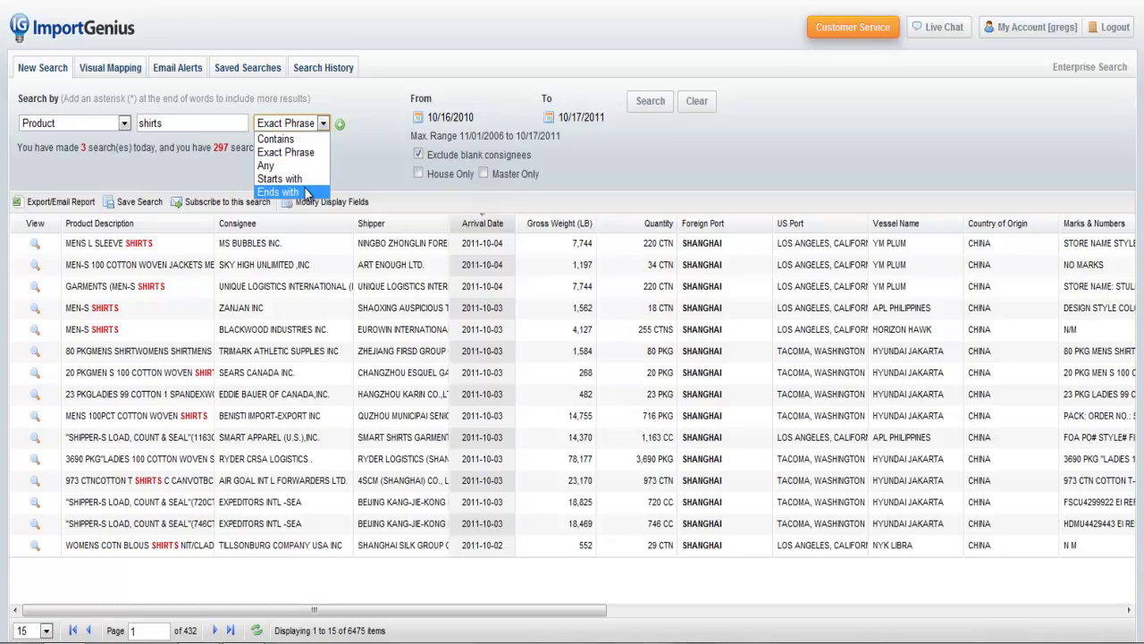
{"action": "left_click", "coordinate": [301, 126]}
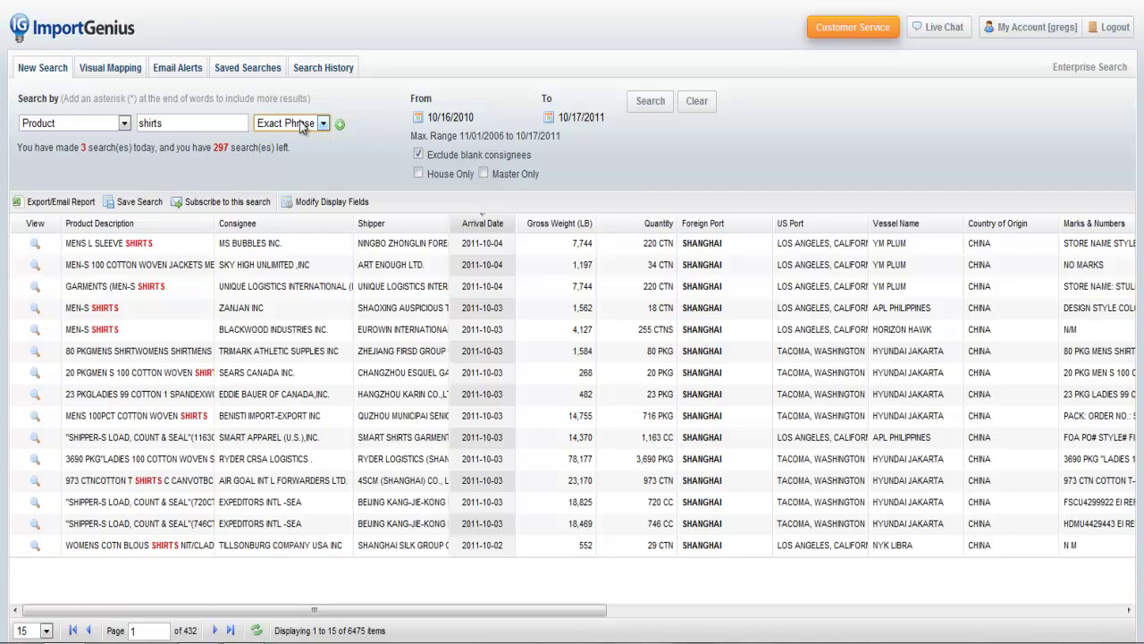
Step: Change the remaining criterion's search field to Consignee and clear its keyword
{"action": "left_click", "coordinate": [124, 125]}
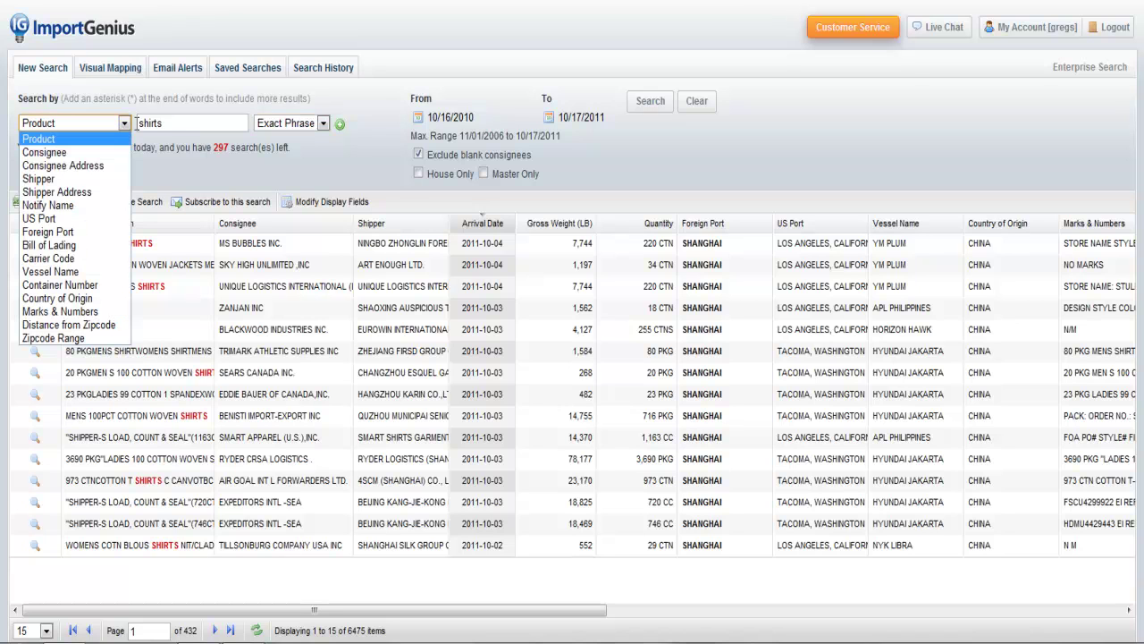
{"action": "left_click", "coordinate": [164, 141]}
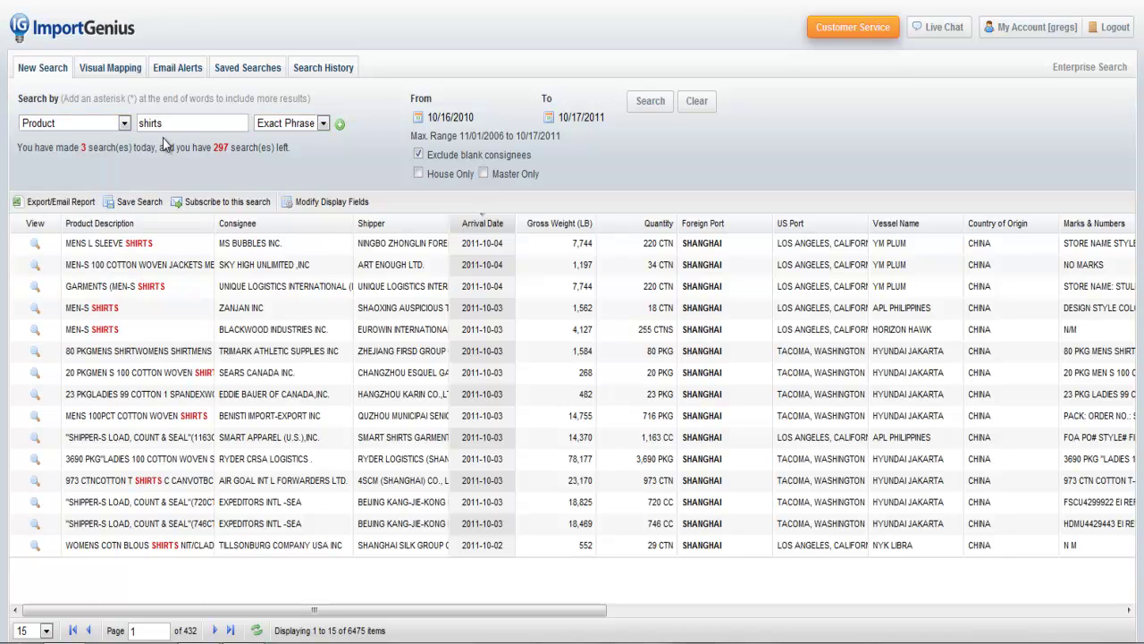
{"action": "left_click_drag", "start_coordinate": [164, 124], "coordinate": [126, 125]}
{"action": "left_click", "coordinate": [124, 126]}
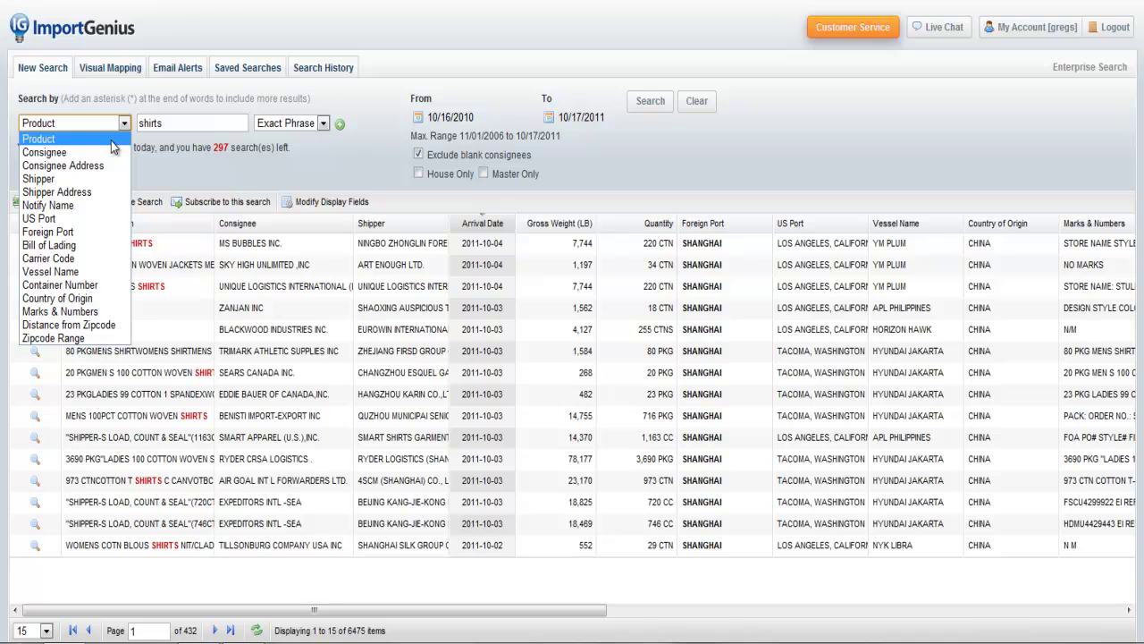
{"action": "left_click", "coordinate": [116, 154]}
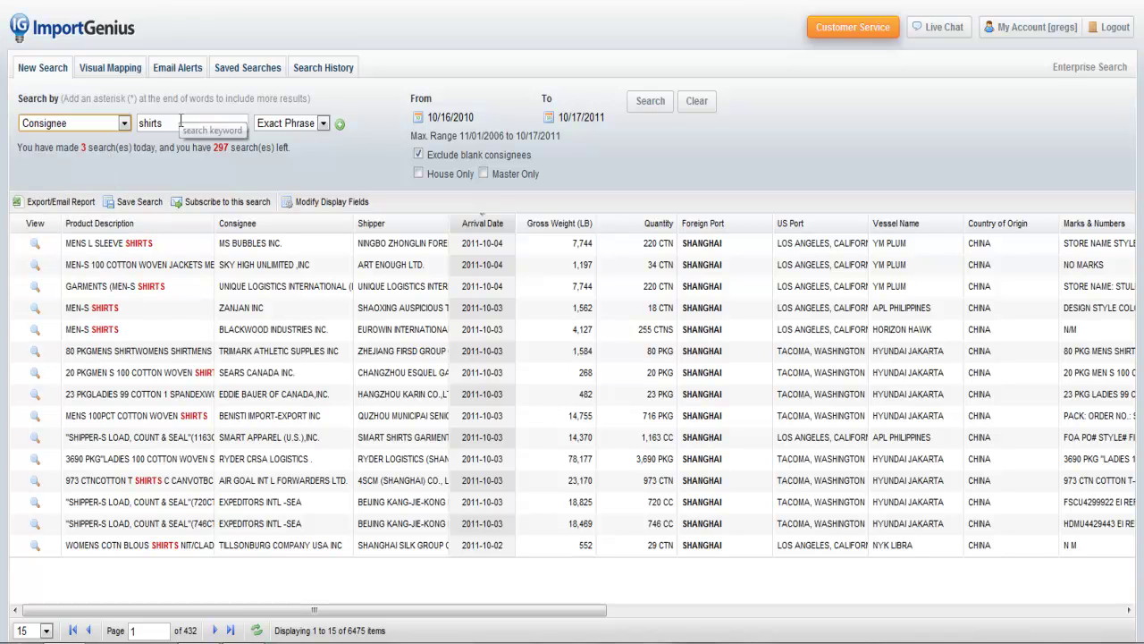
{"action": "key", "text": "BackSpace"}
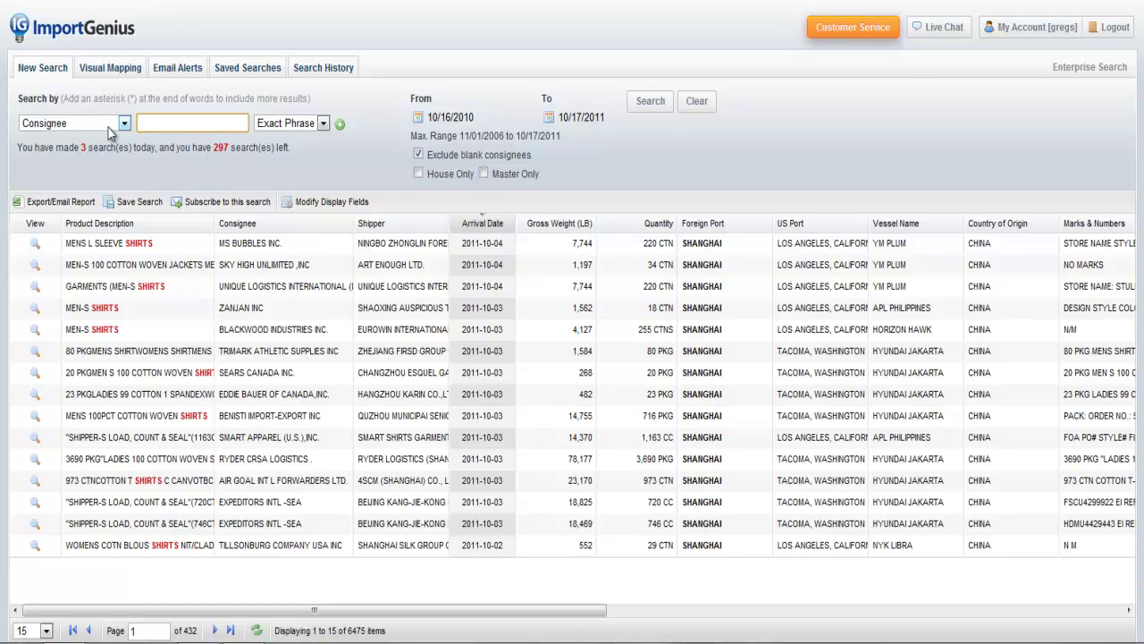
Step: Switch the criterion's search field to Consignee Address and set it back to Consignee
{"action": "left_click", "coordinate": [108, 128]}
{"action": "right_click", "coordinate": [109, 128]}
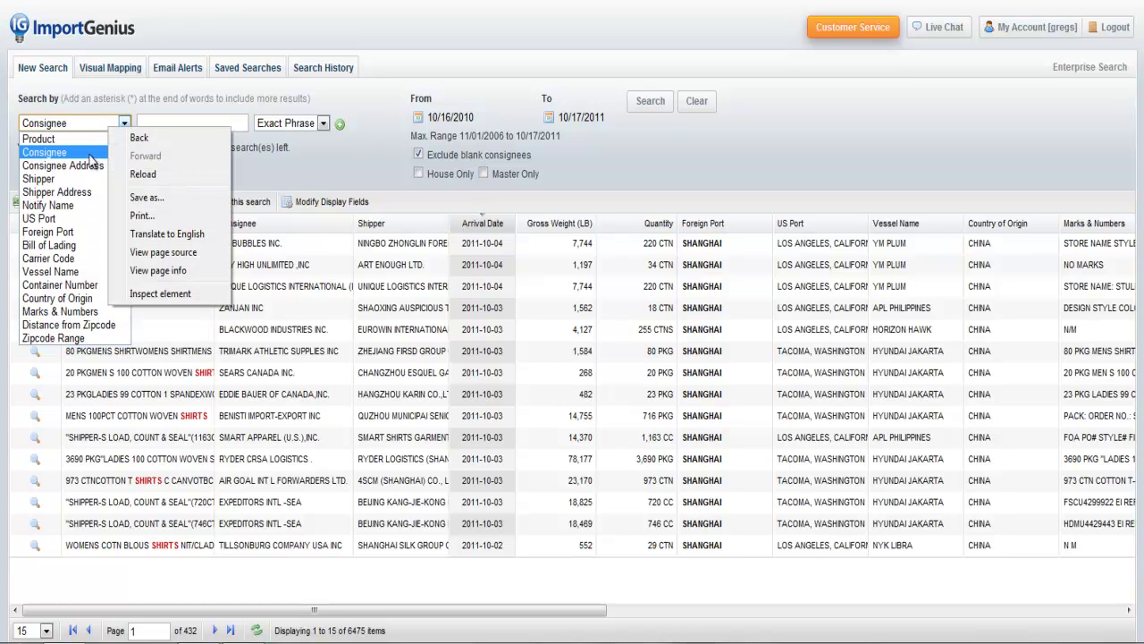
{"action": "key", "text": "Escape"}
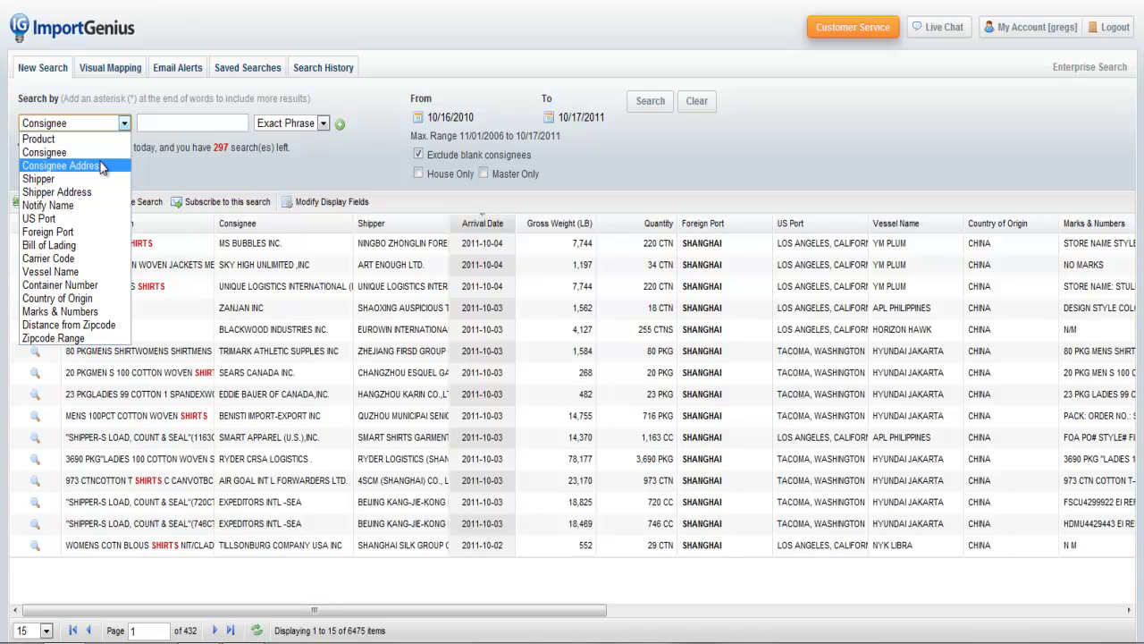
{"action": "left_click", "coordinate": [100, 165]}
{"action": "left_click", "coordinate": [143, 126]}
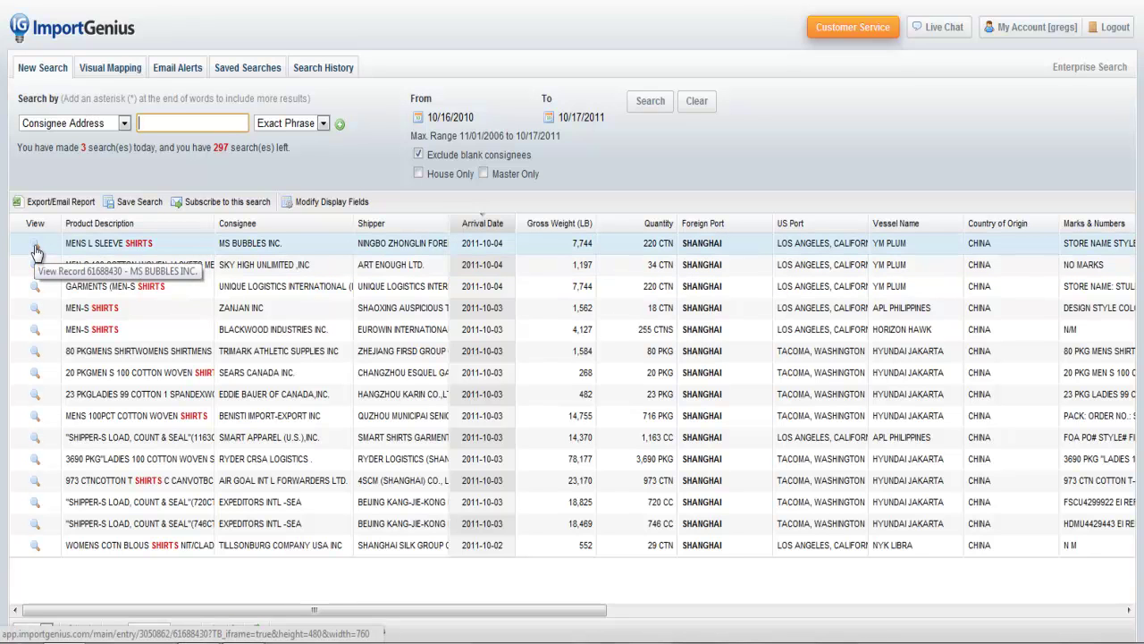
{"action": "left_click", "coordinate": [124, 124]}
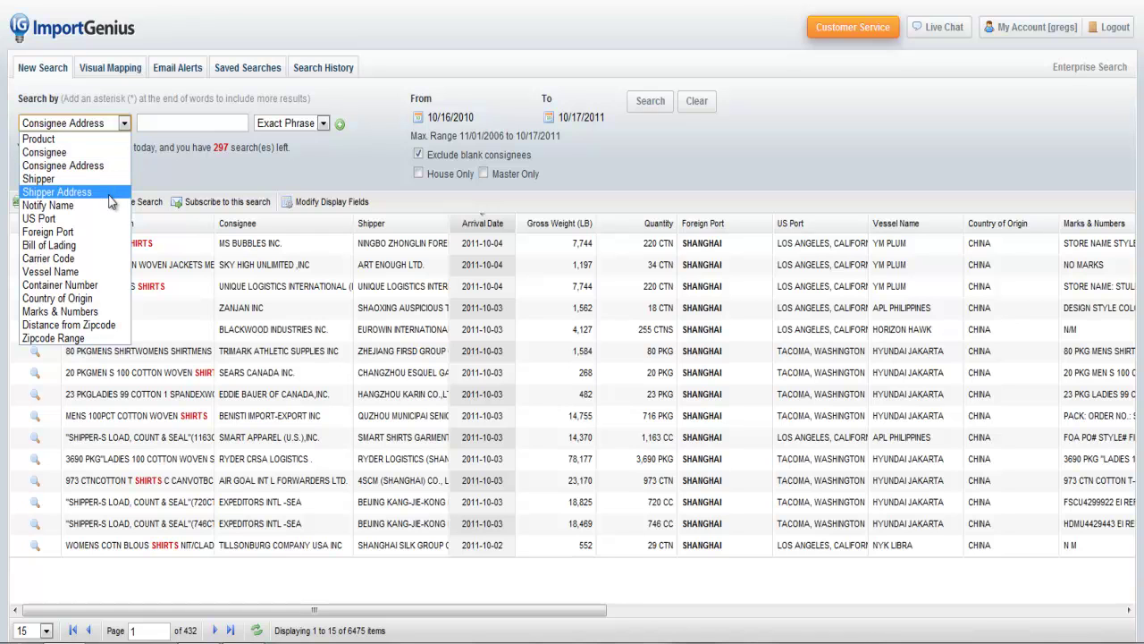
{"action": "left_click", "coordinate": [53, 152]}
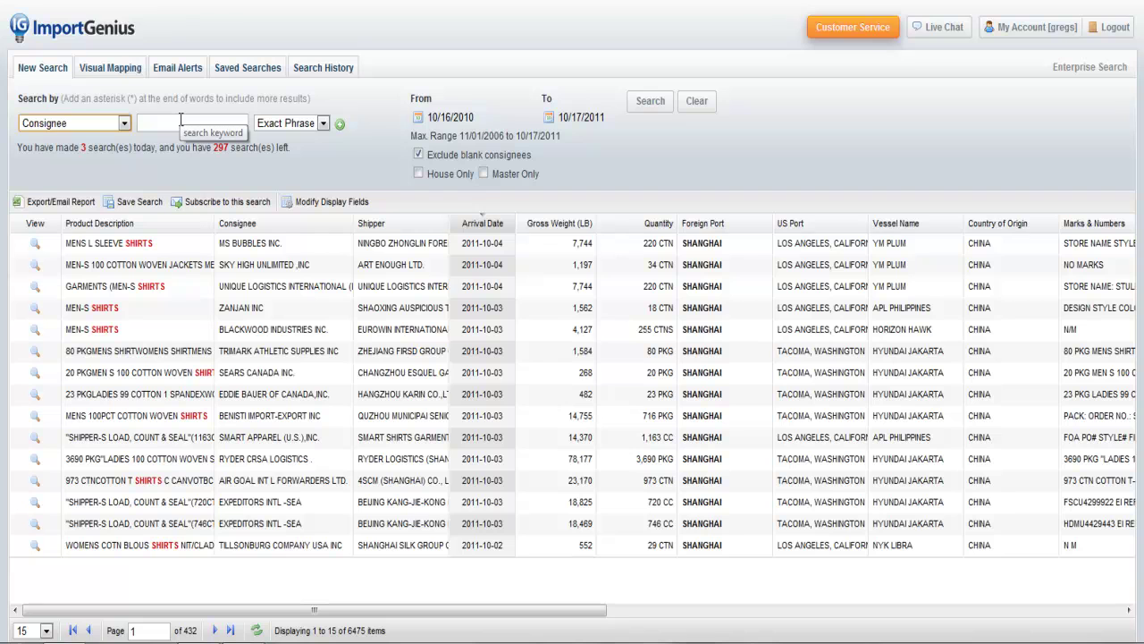
Step: Search the Consignee field for the exact phrase "sky high unlimited incorporated"
{"action": "left_click", "coordinate": [181, 119]}
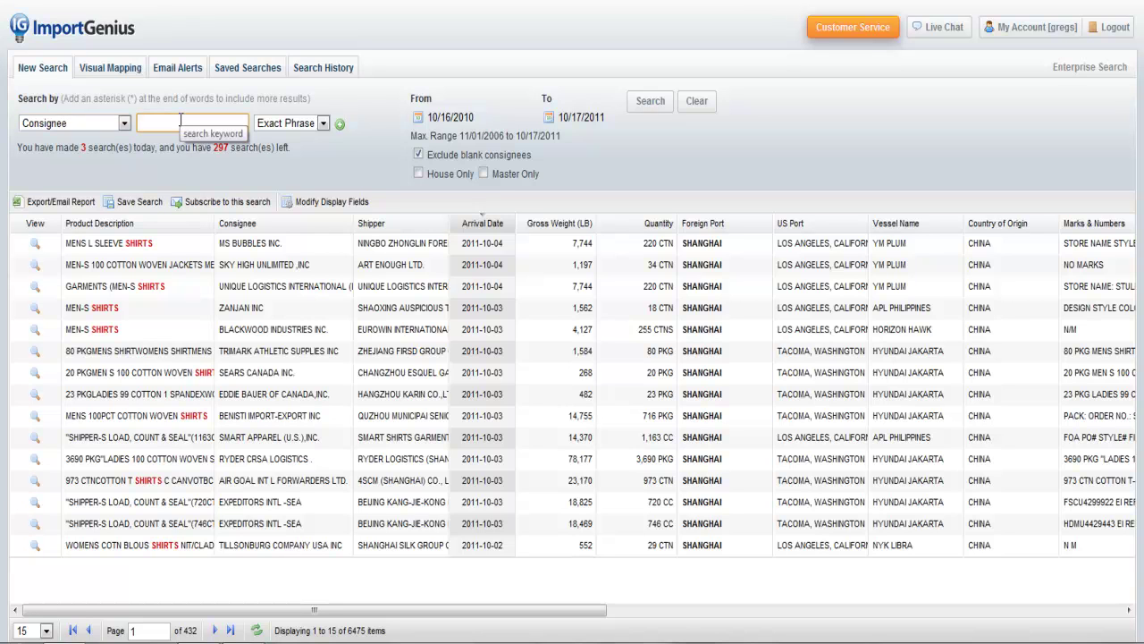
{"action": "type", "text": "sky high Unlimiimited incor"}
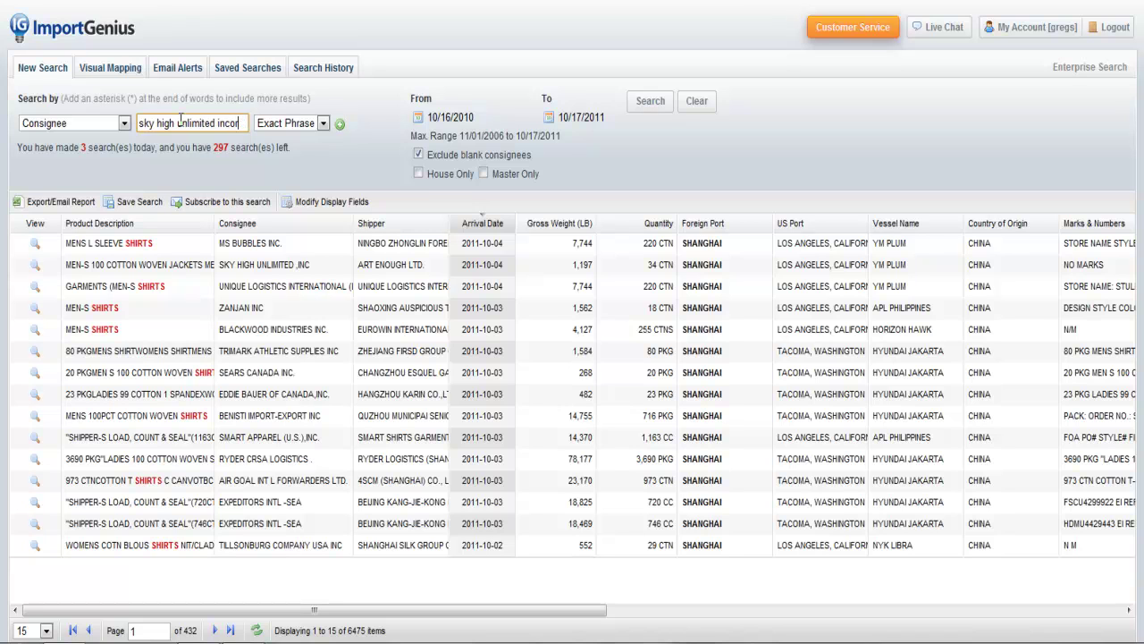
{"action": "type", "text": "porated"}
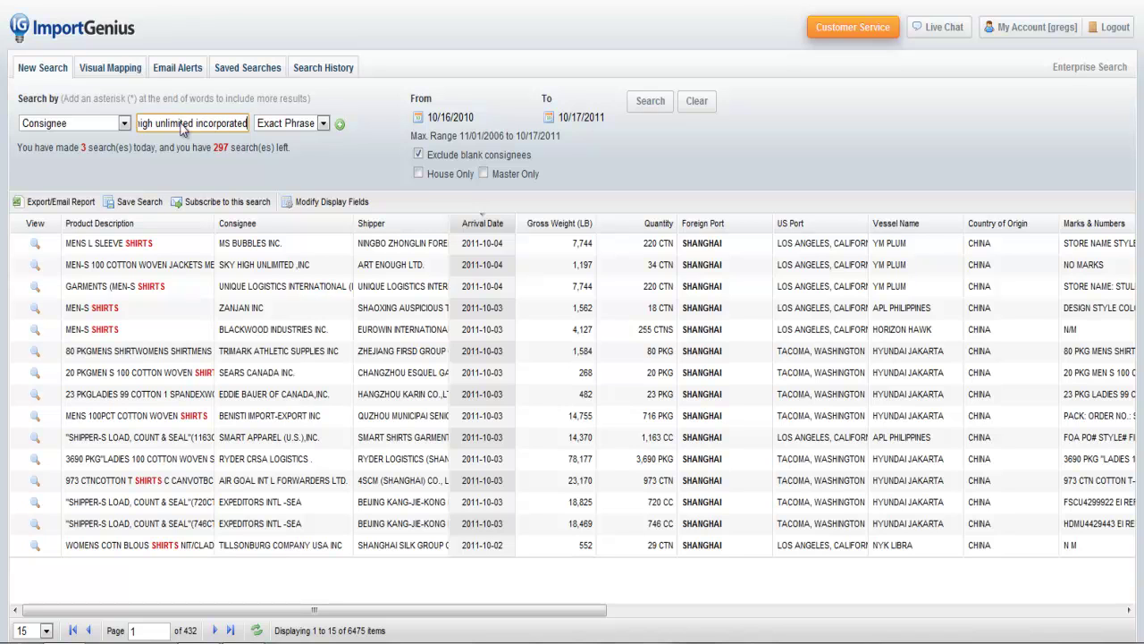
{"action": "left_click_drag", "start_coordinate": [311, 265], "coordinate": [297, 235]}
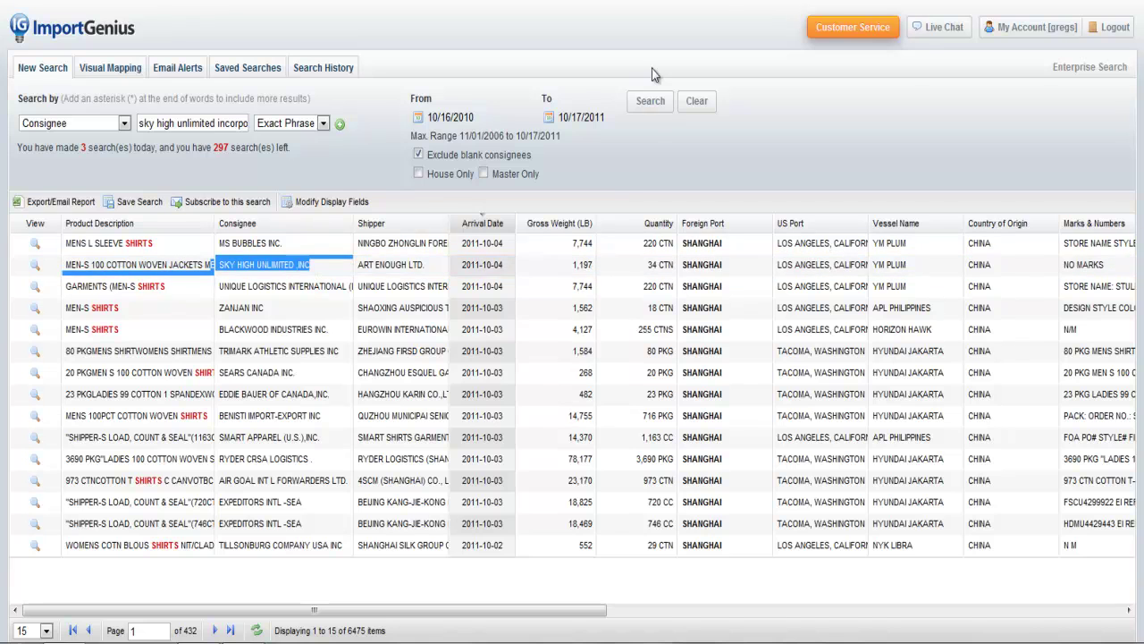
{"action": "left_click", "coordinate": [651, 100]}
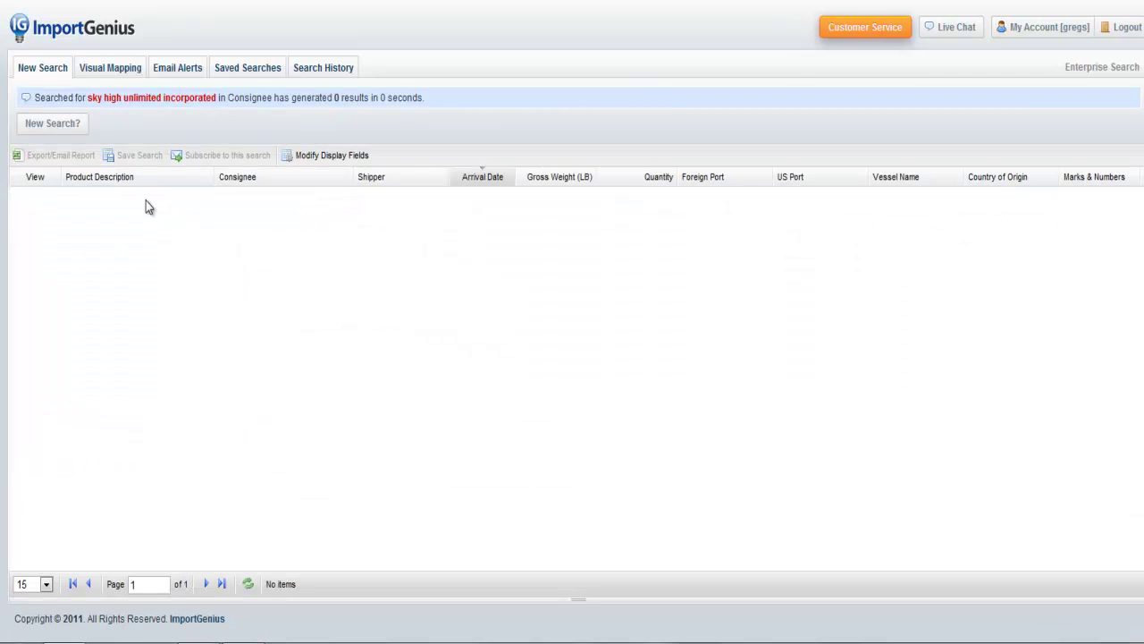
Step: Shorten the consignee keyword to "sky high unlimited inc" and run the search again
{"action": "left_click", "coordinate": [49, 123]}
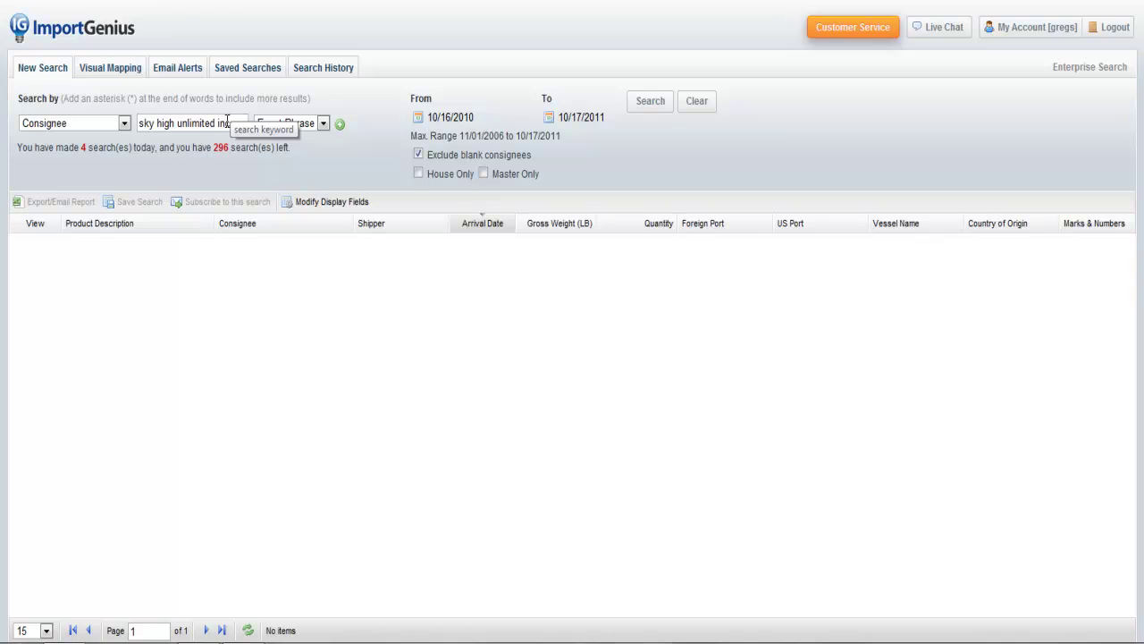
{"action": "left_click_drag", "start_coordinate": [229, 122], "coordinate": [776, 136]}
{"action": "key", "text": "BackSpace"}
{"action": "type", "text": "c"}
{"action": "left_click", "coordinate": [648, 101]}
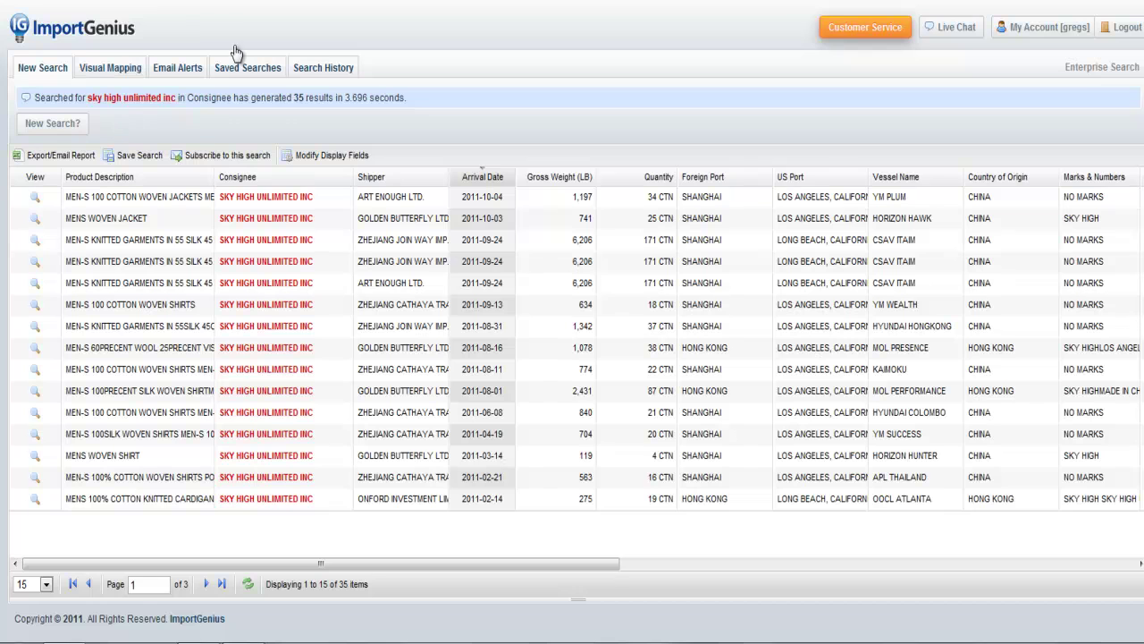
Step: Remove "inc" from the consignee keyword and search for "sky high unlimited"
{"action": "left_click", "coordinate": [91, 125]}
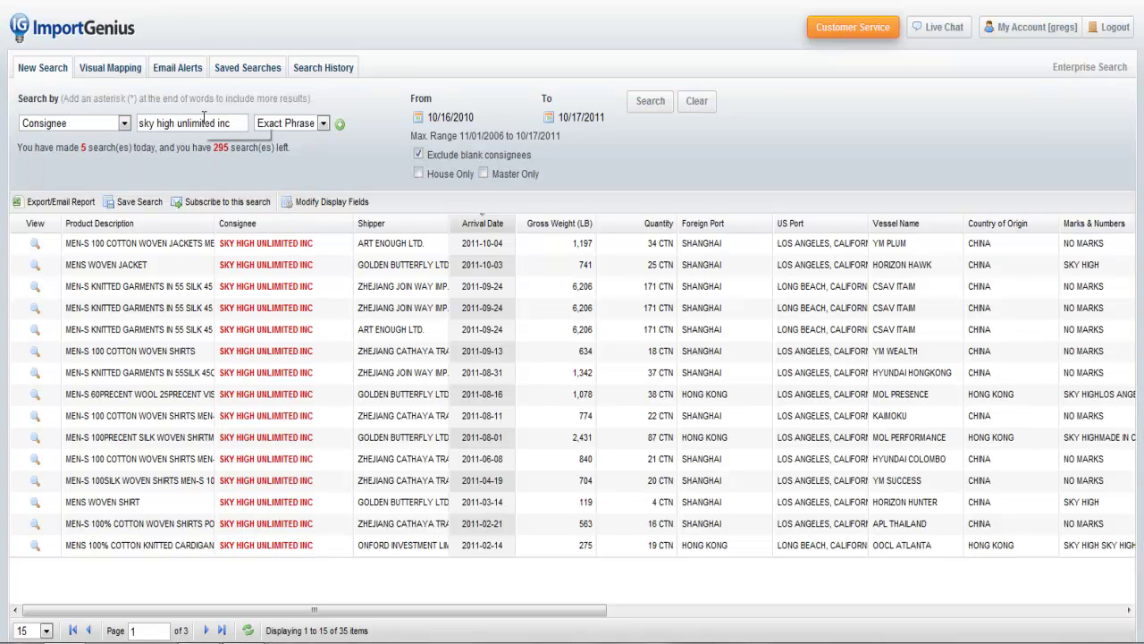
{"action": "left_click_drag", "start_coordinate": [215, 124], "coordinate": [275, 128]}
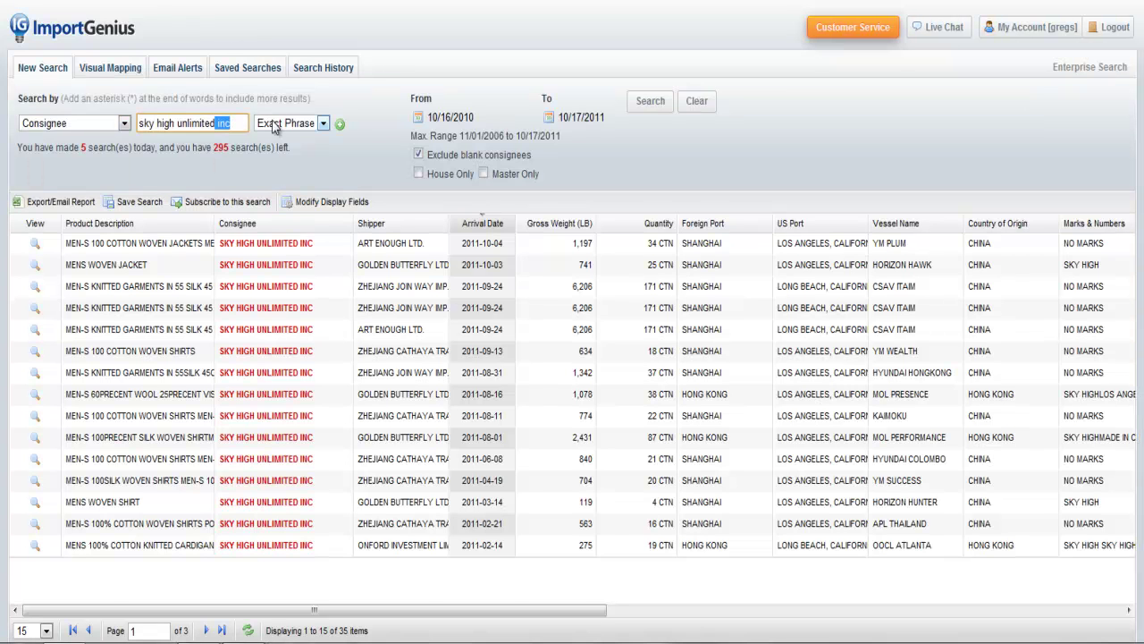
{"action": "key", "text": "BackSpace"}
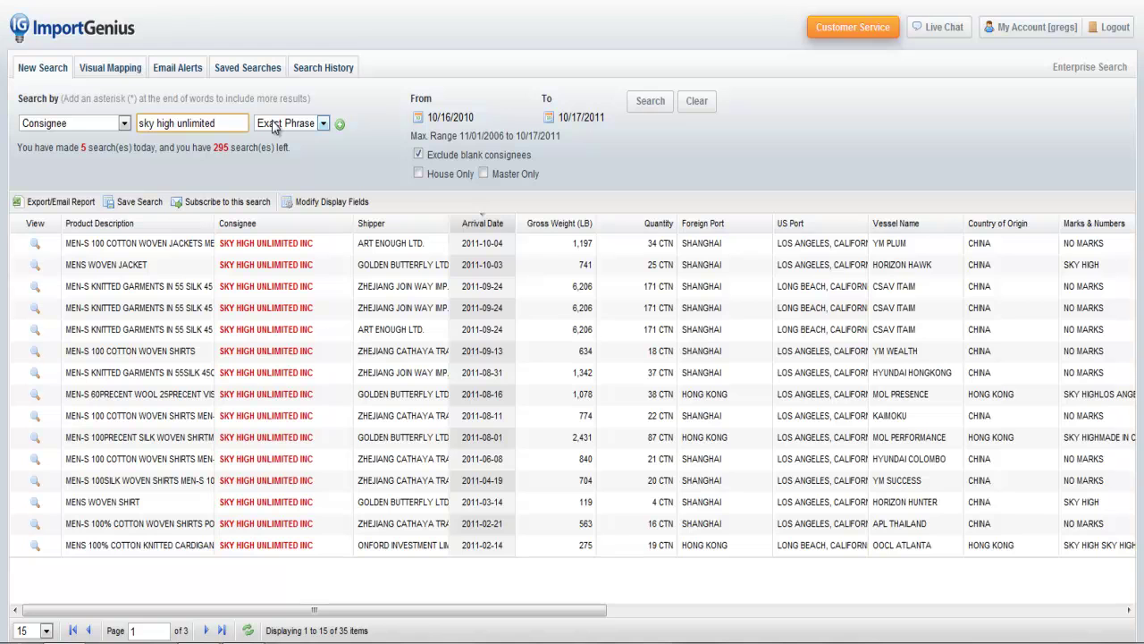
{"action": "left_click", "coordinate": [650, 101]}
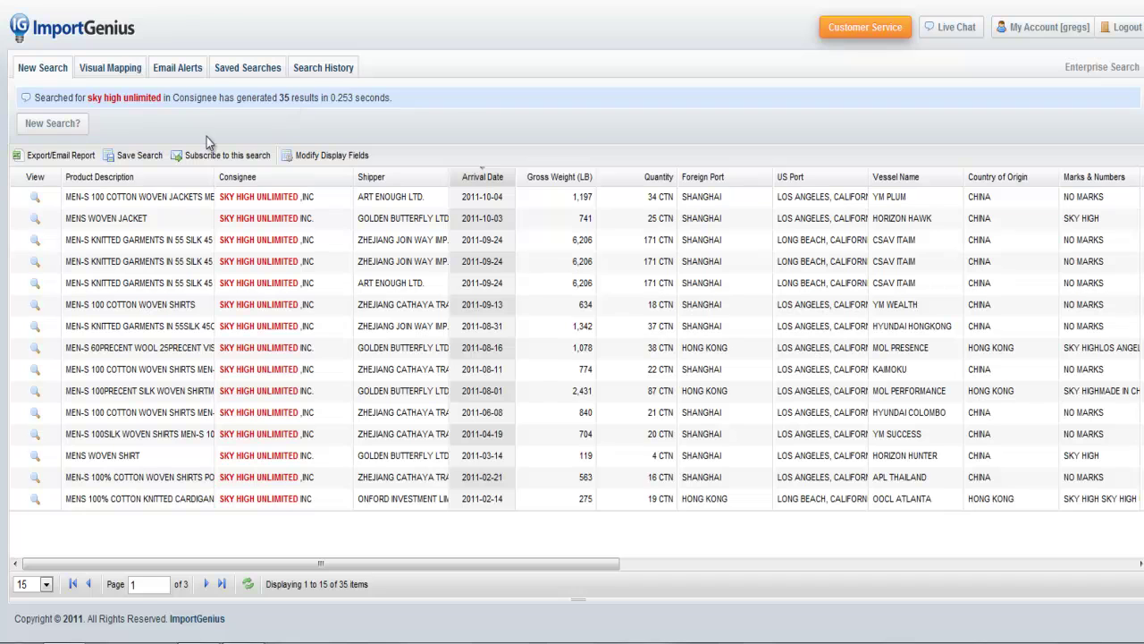
Step: Reopen the search form and clear the consignee keyword
{"action": "left_click", "coordinate": [72, 122]}
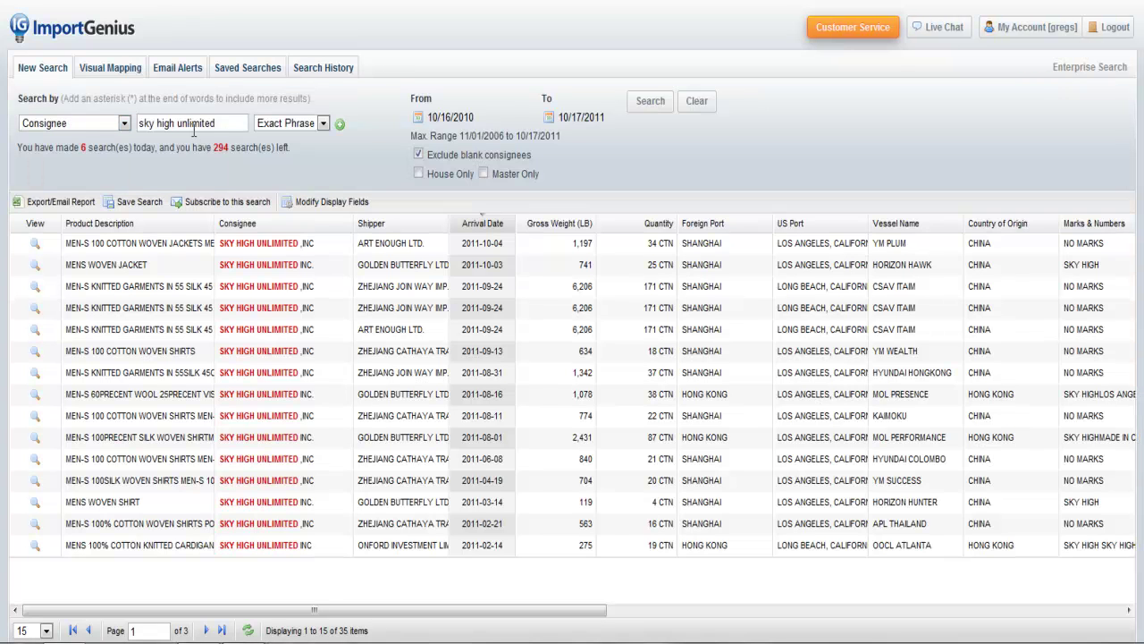
{"action": "left_click", "coordinate": [243, 121]}
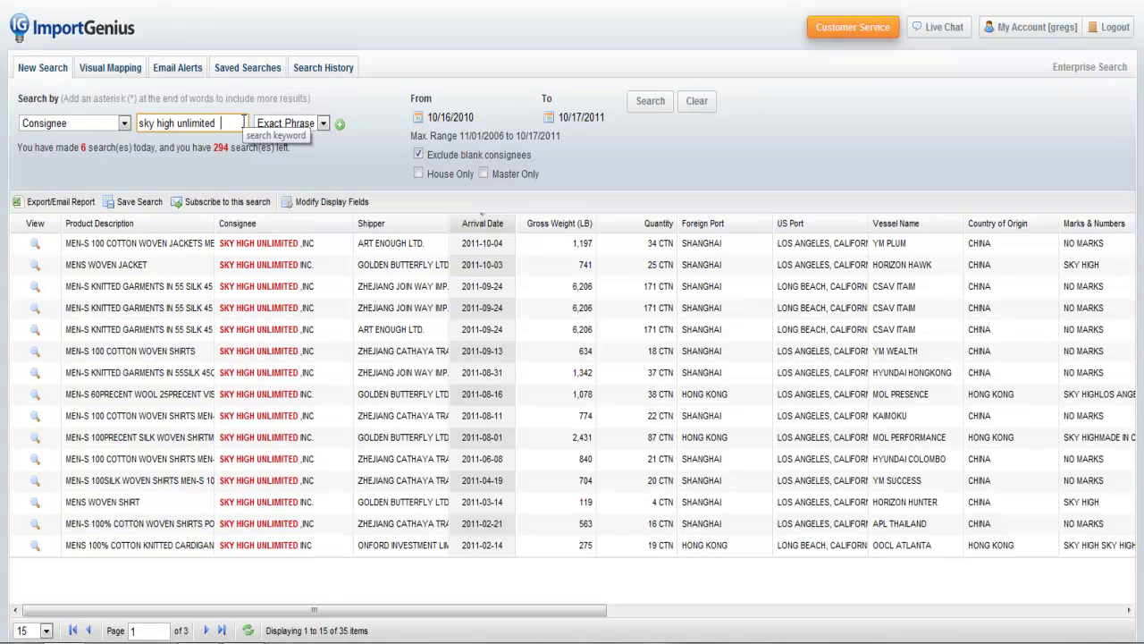
{"action": "key", "text": "BackSpace"}
{"action": "key", "text": "BackSpace"}
{"action": "key", "text": "BackSpace"}
{"action": "key", "text": "BackSpace"}
{"action": "key", "text": "BackSpace"}
{"action": "key", "text": "BackSpace"}
{"action": "key", "text": "BackSpace"}
{"action": "key", "text": "BackSpace"}
{"action": "key", "text": "BackSpace"}
{"action": "key", "text": "BackSpace"}
{"action": "key", "text": "BackSpace"}
{"action": "key", "text": "BackSpace"}
{"action": "key", "text": "BackSpace"}
{"action": "key", "text": "BackSpace"}
{"action": "key", "text": "BackSpace"}
{"action": "key", "text": "BackSpace"}
{"action": "key", "text": "BackSpace"}
{"action": "key", "text": "BackSpace"}
{"action": "key", "text": "BackSpace"}
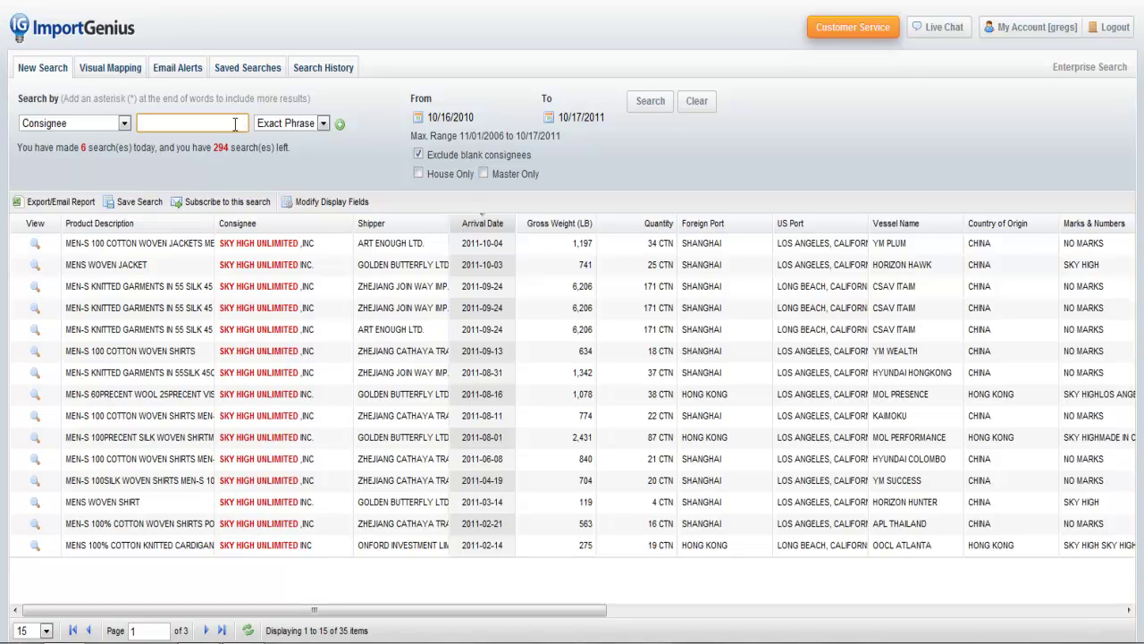
Step: Change the search field to Product and search for "basketball"
{"action": "left_click", "coordinate": [89, 123]}
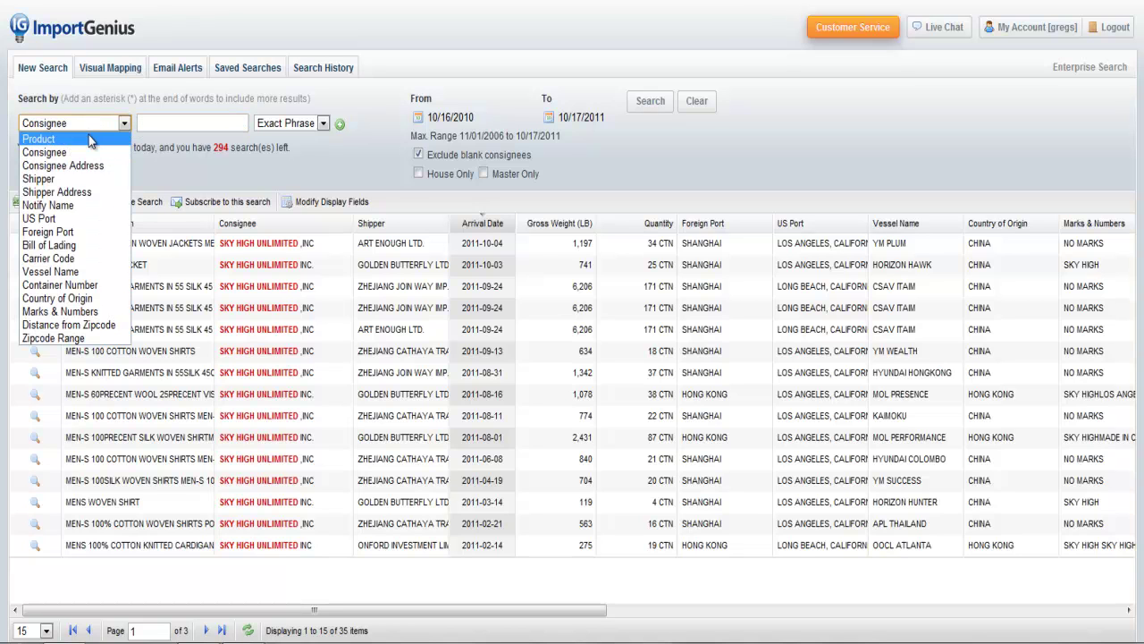
{"action": "left_click", "coordinate": [90, 139]}
{"action": "left_click", "coordinate": [148, 124]}
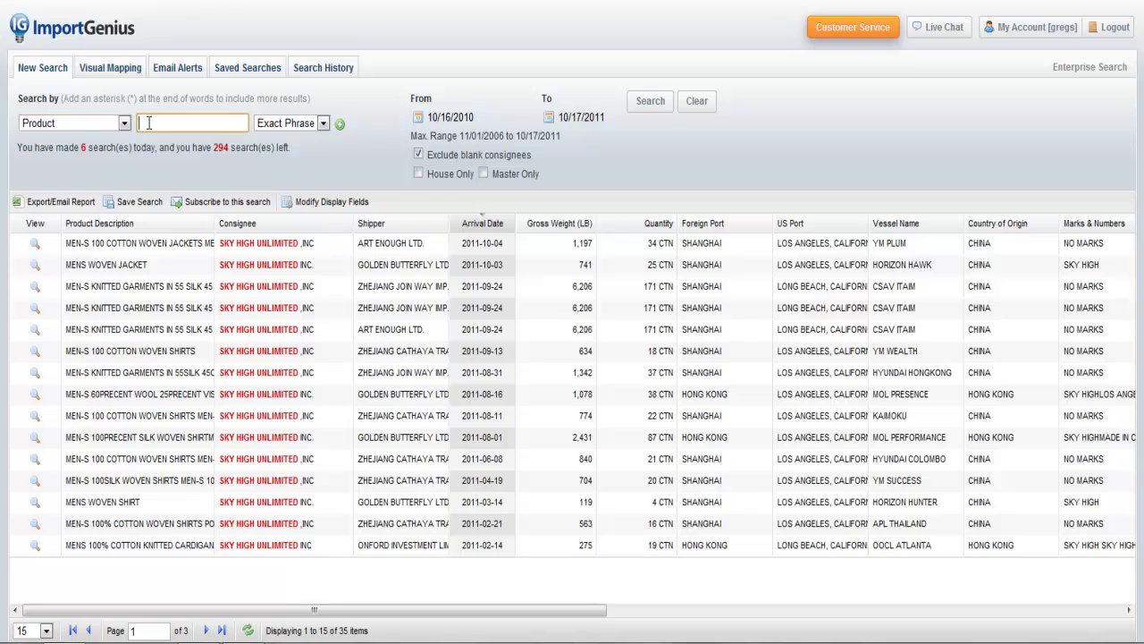
{"action": "type", "text": "bast"}
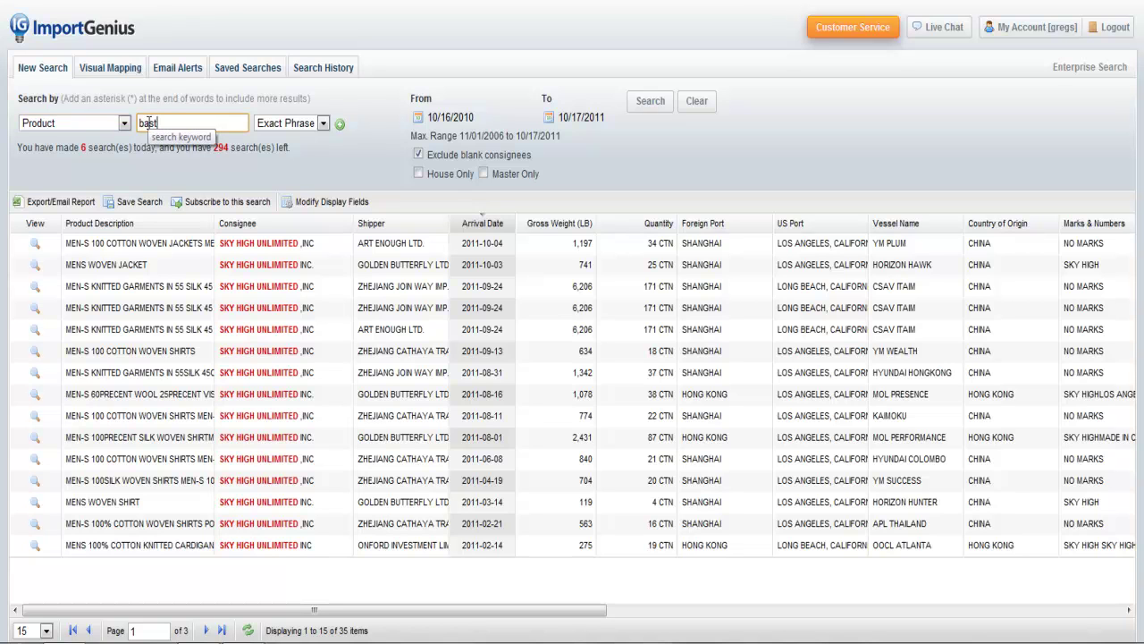
{"action": "mouse_move", "coordinate": [61, 99]}
{"action": "left_mouse_down"}
{"action": "mouse_move", "coordinate": [188, 83]}
{"action": "mouse_move", "coordinate": [331, 92]}
{"action": "mouse_move", "coordinate": [80, 108]}
{"action": "left_mouse_up"}
{"action": "left_click", "coordinate": [79, 105]}
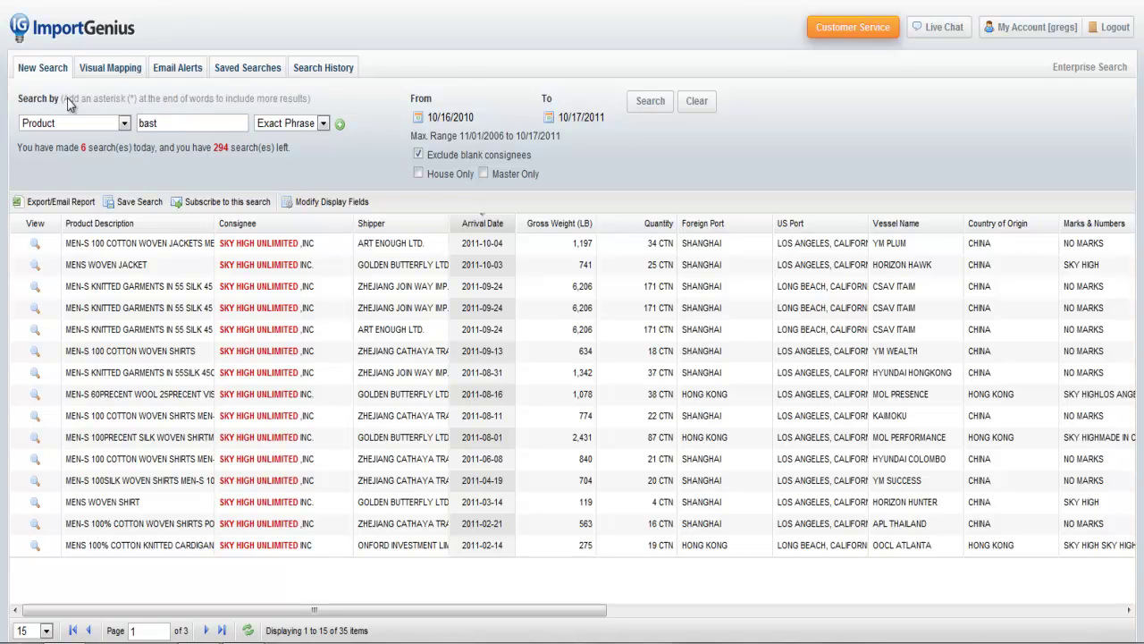
{"action": "left_click", "coordinate": [172, 123]}
{"action": "key", "text": "BackSpace"}
{"action": "type", "text": "ketball"}
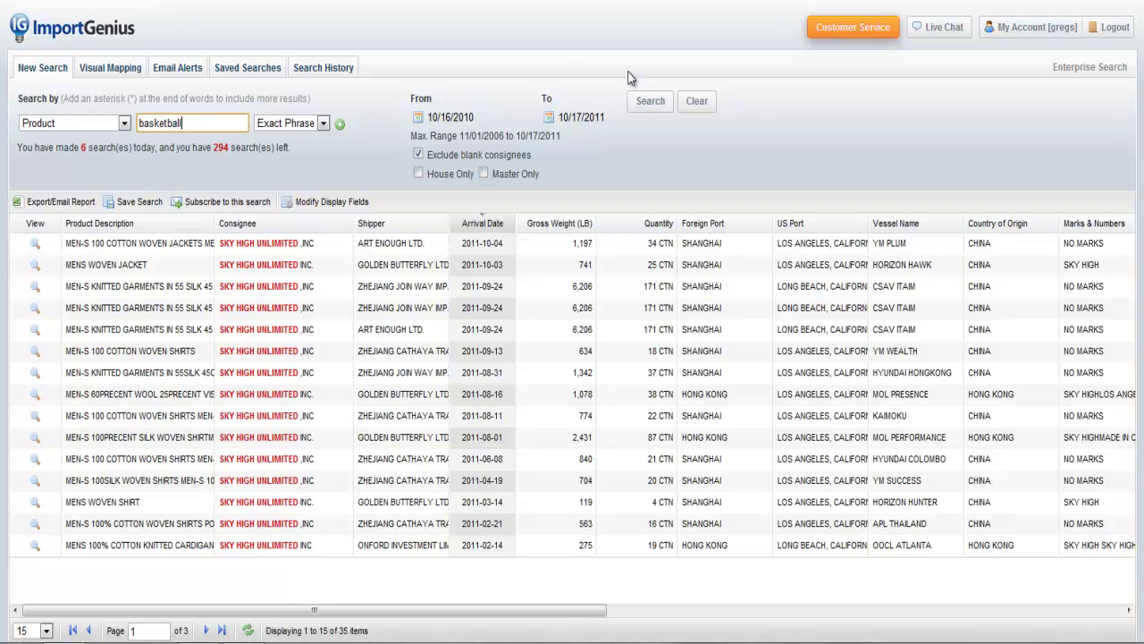
{"action": "left_click", "coordinate": [651, 101]}
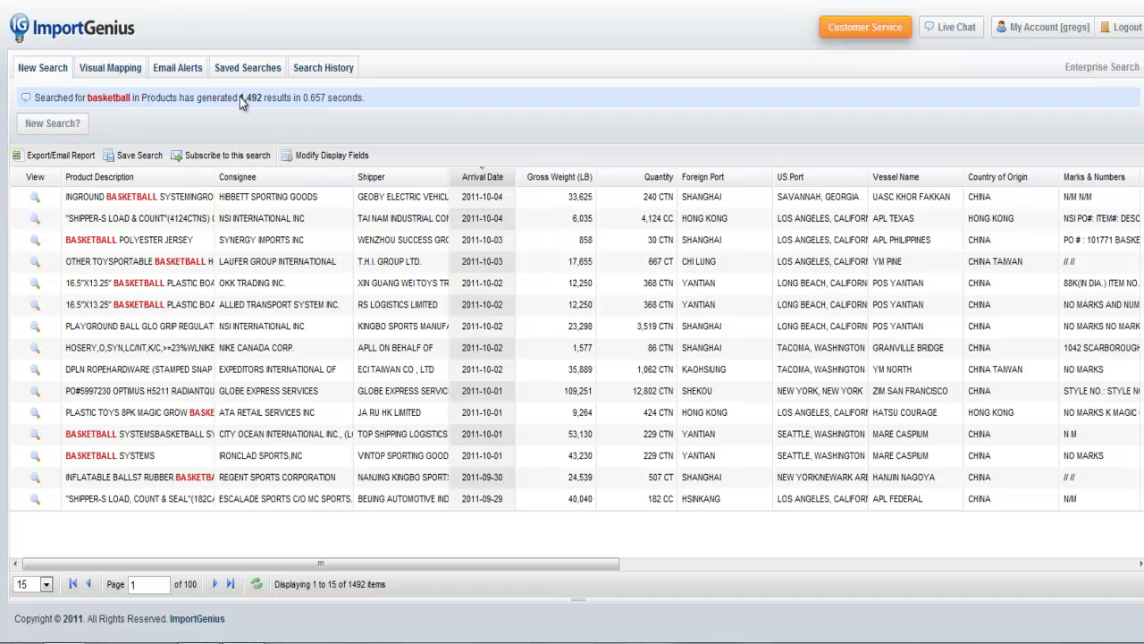
Step: Add an asterisk wildcard to the keyword, search for "basketball*" and check the result count
{"action": "left_click", "coordinate": [40, 123]}
{"action": "left_click", "coordinate": [195, 123]}
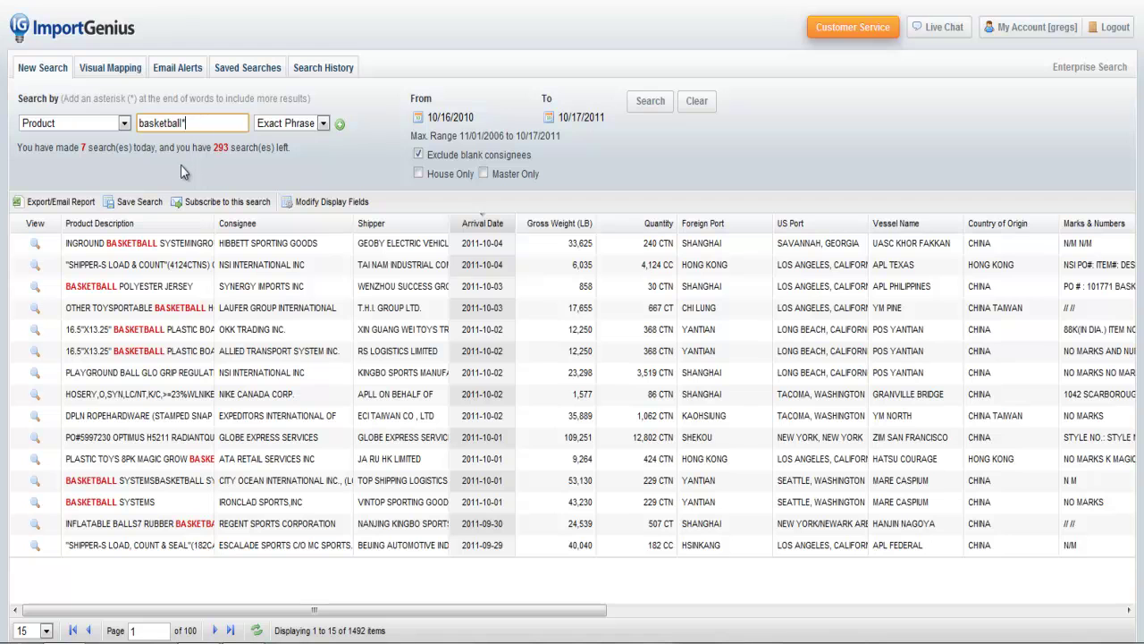
{"action": "left_click", "coordinate": [649, 102]}
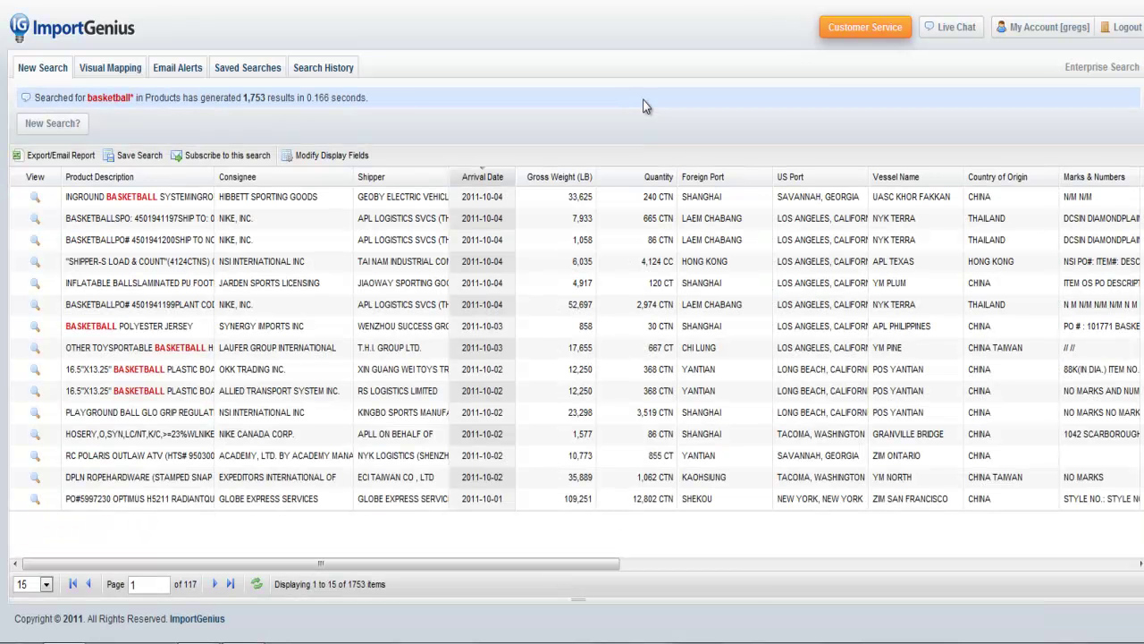
{"action": "left_click_drag", "start_coordinate": [236, 98], "coordinate": [288, 95]}
Step: Replace the product keyword with the wildcard term "cal*" and clear it again
{"action": "left_click", "coordinate": [44, 123]}
{"action": "left_click", "coordinate": [242, 122]}
{"action": "left_click_drag", "start_coordinate": [241, 123], "coordinate": [40, 123]}
{"action": "type", "text": "cal*"}
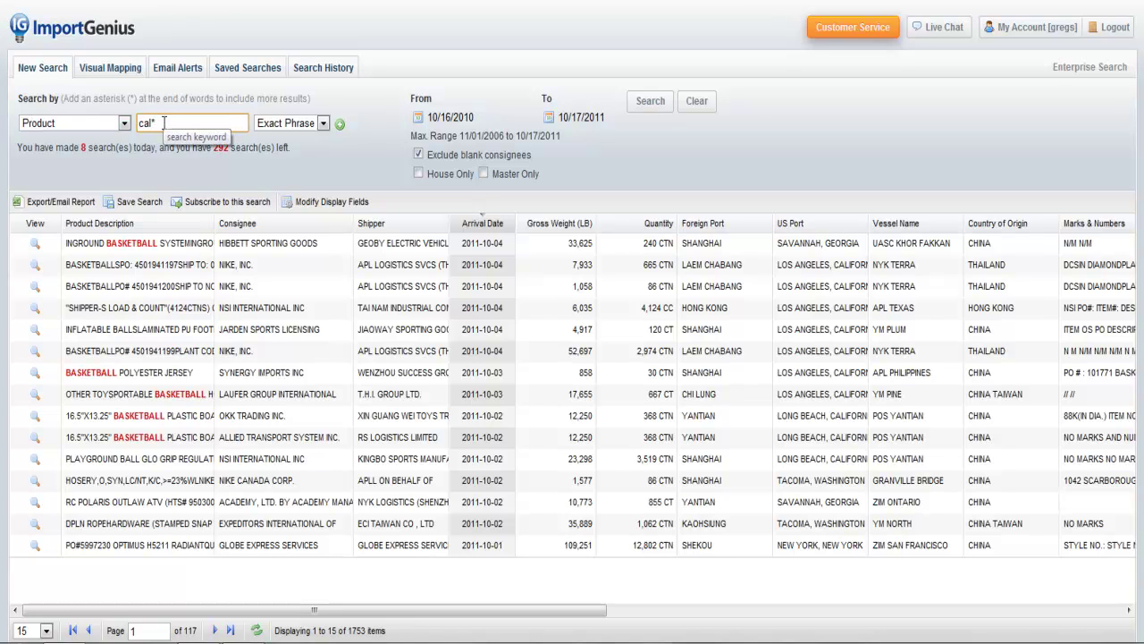
{"action": "key", "text": "BackSpace"}
{"action": "key", "text": "BackSpace"}
{"action": "key", "text": "BackSpace"}
{"action": "key", "text": "BackSpace"}
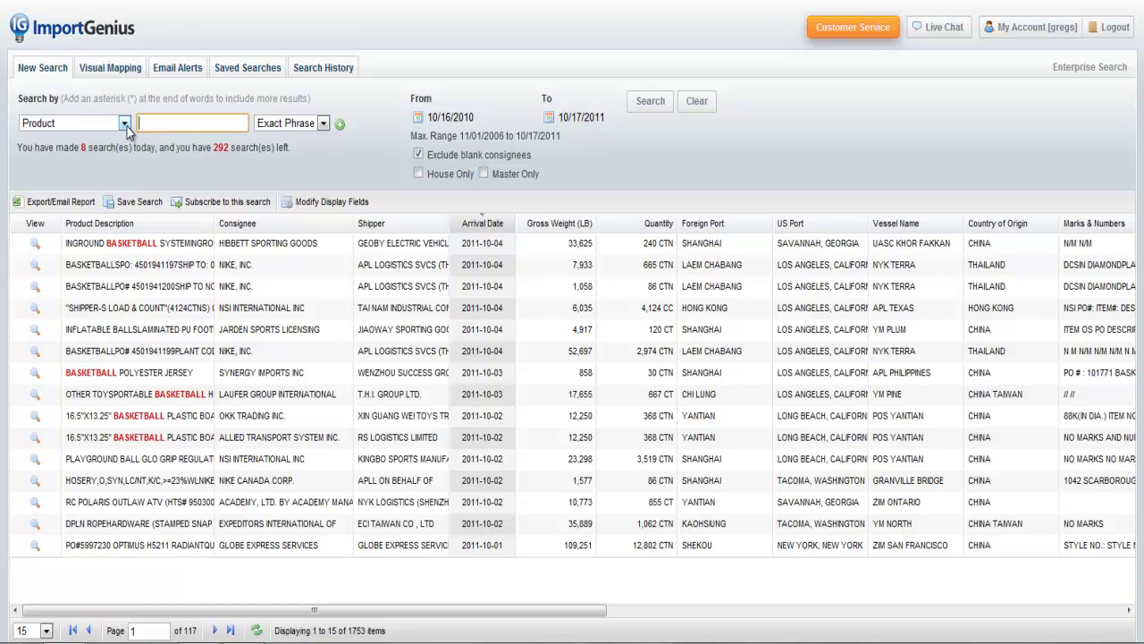
Step: Search the Product field for "shirt" and repeat the search with the plural "shirts"
{"action": "type", "text": "shirt"}
{"action": "key", "text": "Return"}
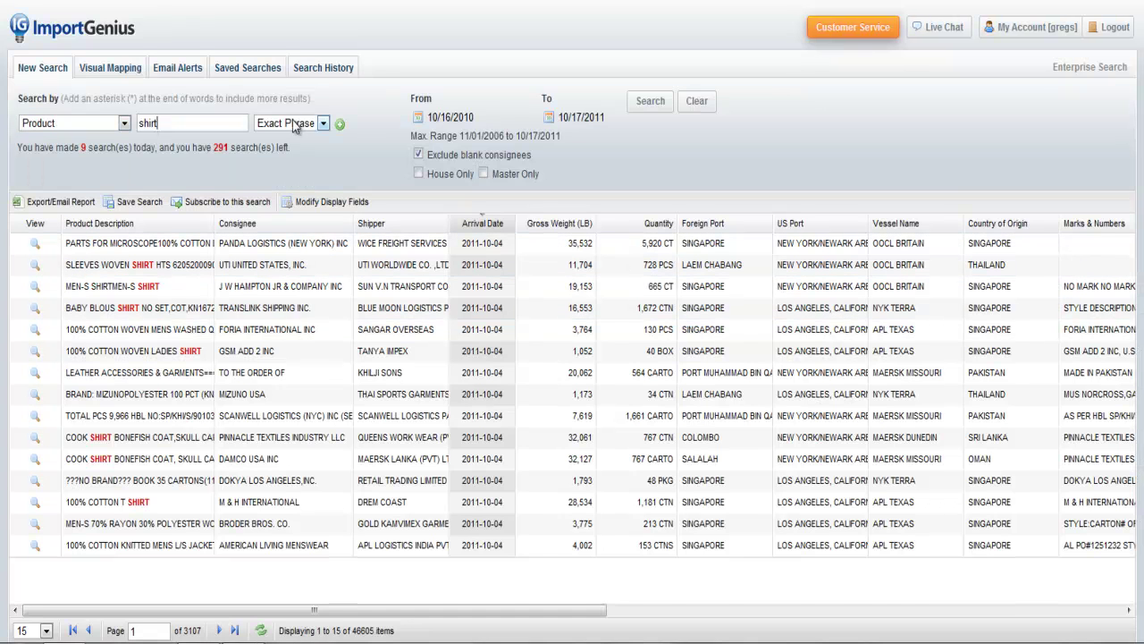
{"action": "left_click", "coordinate": [56, 126]}
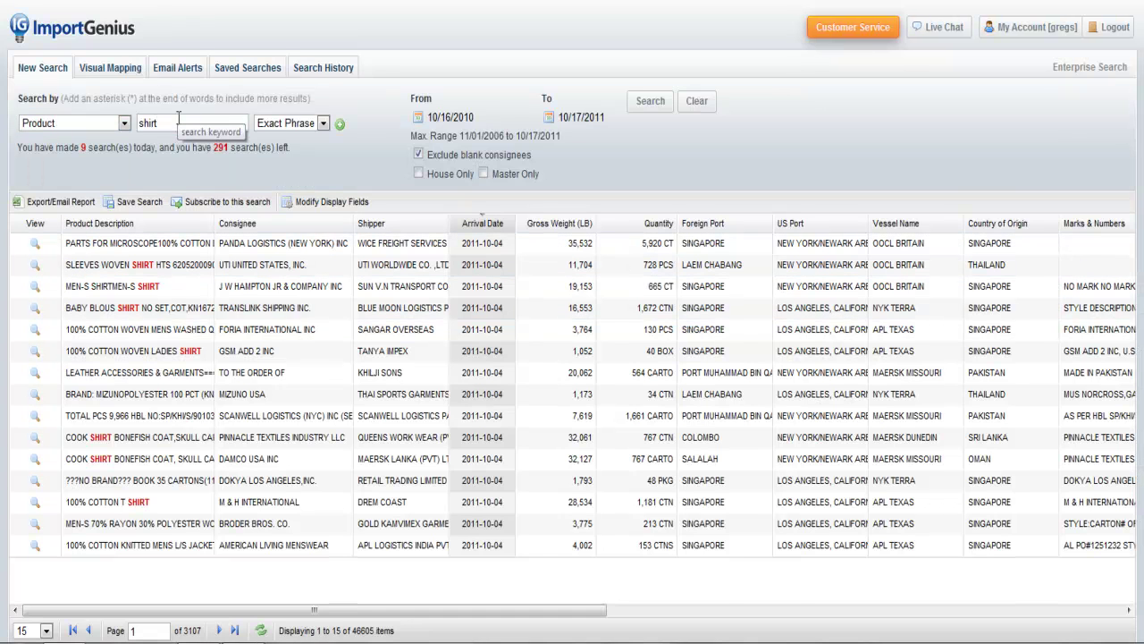
{"action": "left_click", "coordinate": [650, 100]}
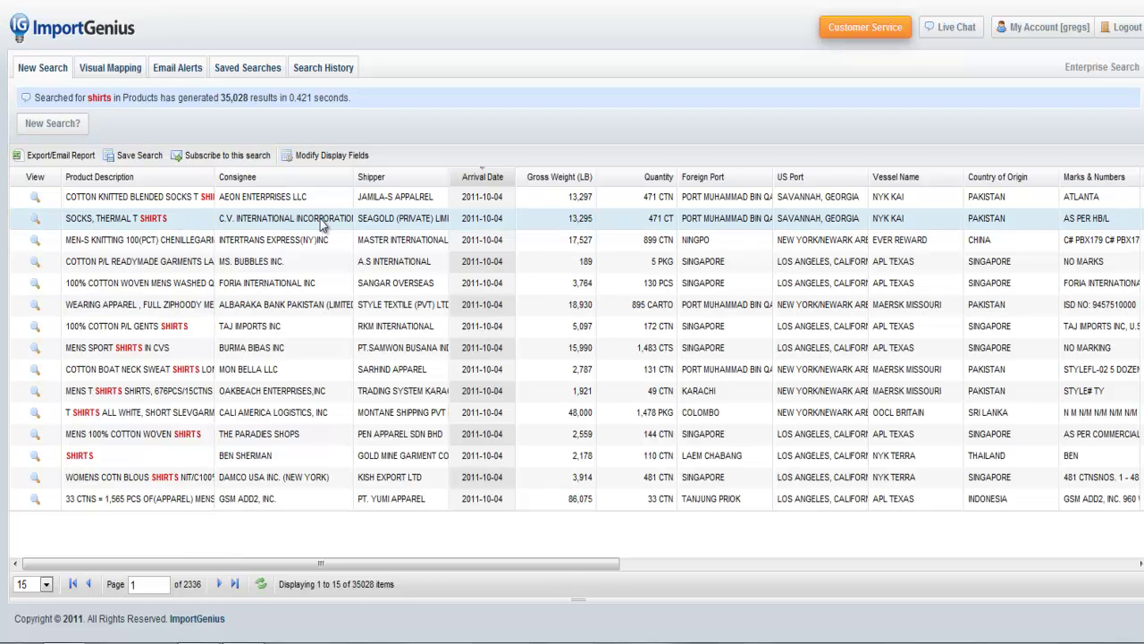
Step: Open the "Socks, Thermal T Shirts" record and follow its related house bill to examine the consignee and shipper
{"action": "left_click", "coordinate": [36, 217]}
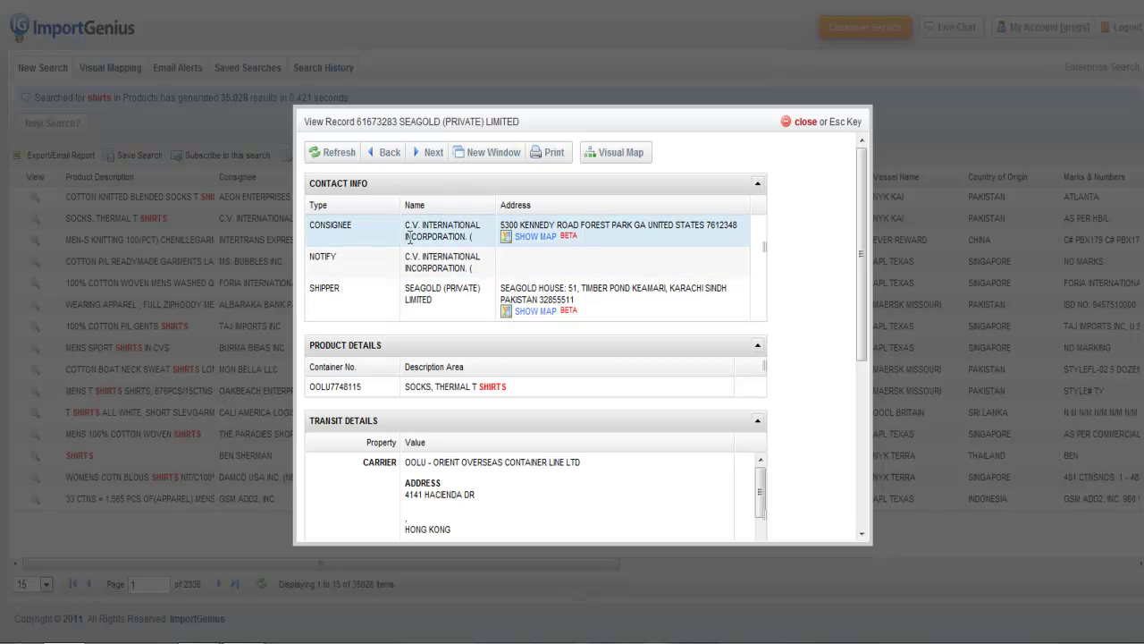
{"action": "scroll", "coordinate": [408, 237], "scroll_direction": "down", "scroll_amount": 10}
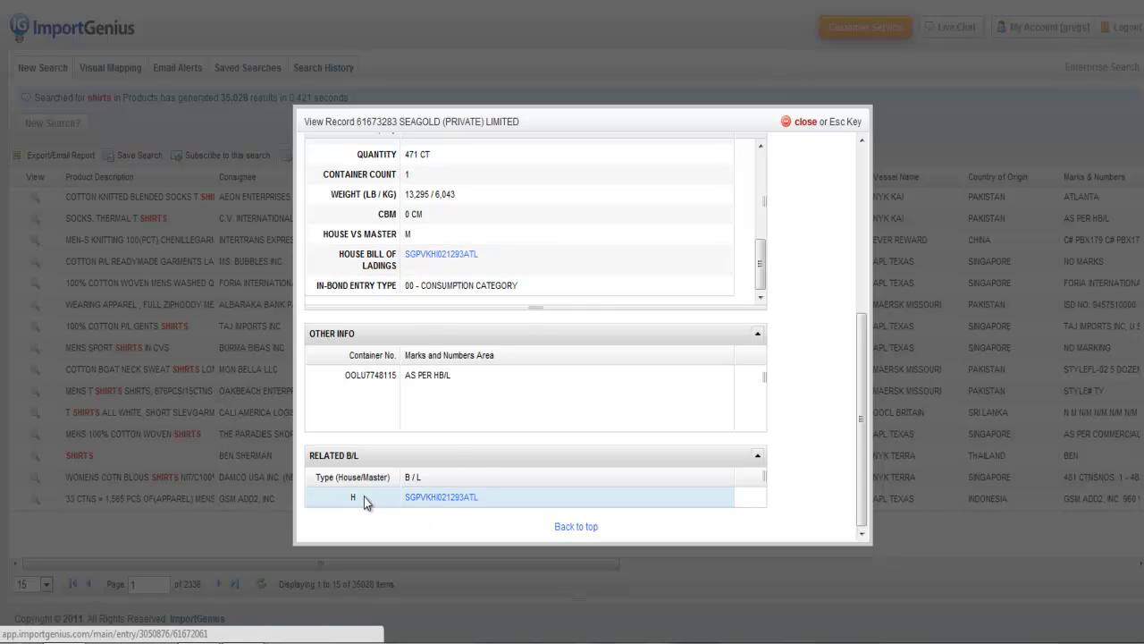
{"action": "left_click", "coordinate": [439, 503]}
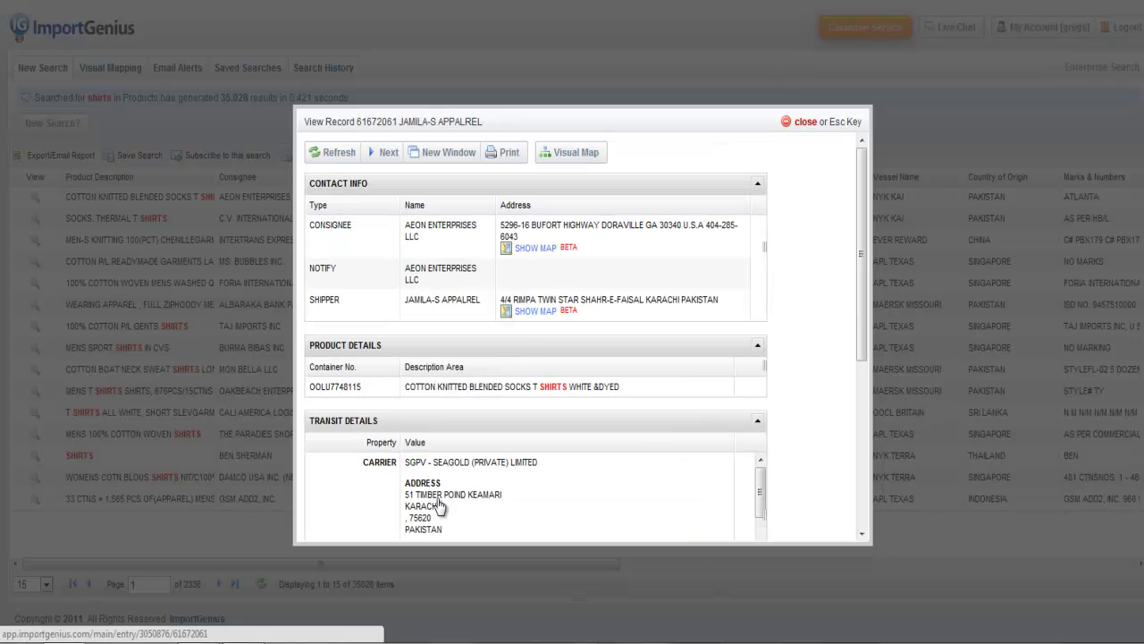
{"action": "left_click_drag", "start_coordinate": [409, 230], "coordinate": [466, 304]}
{"action": "left_click", "coordinate": [476, 308]}
{"action": "left_click", "coordinate": [397, 306]}
{"action": "left_click", "coordinate": [478, 303]}
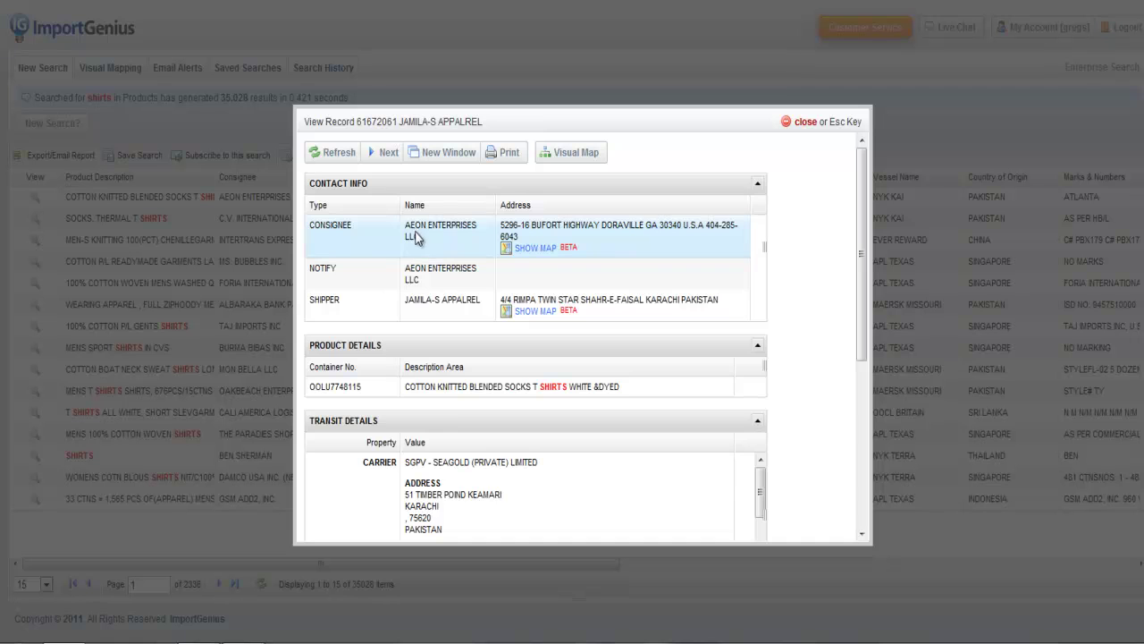
Step: Follow the house record's related master bill, review the master record's details and close the record view
{"action": "scroll", "coordinate": [438, 231], "scroll_direction": "down", "scroll_amount": 10}
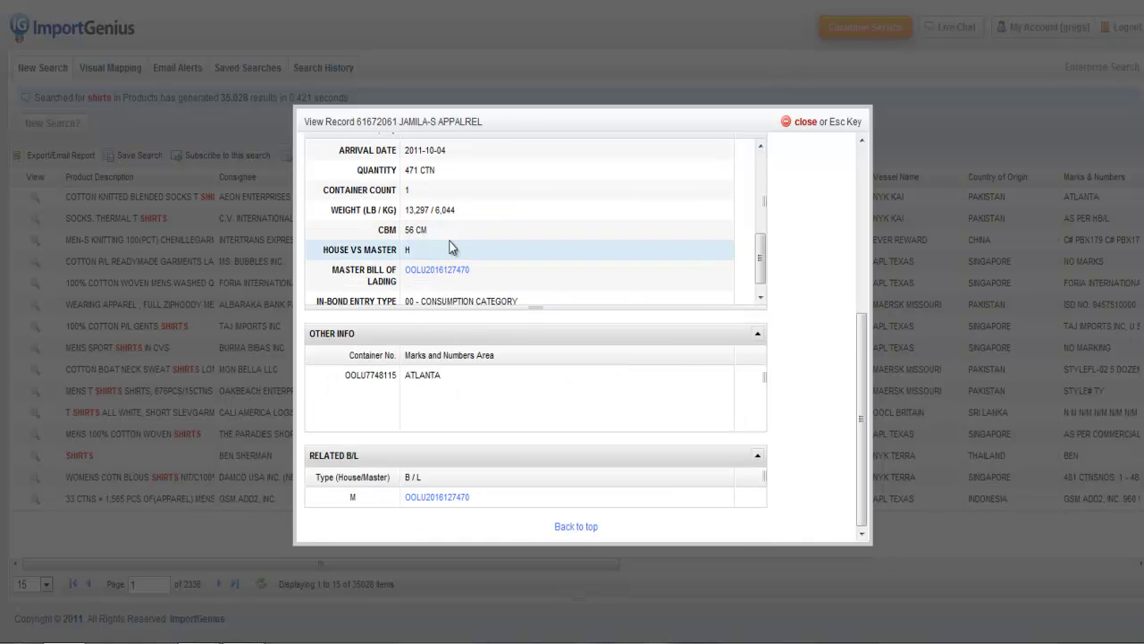
{"action": "left_click", "coordinate": [447, 501]}
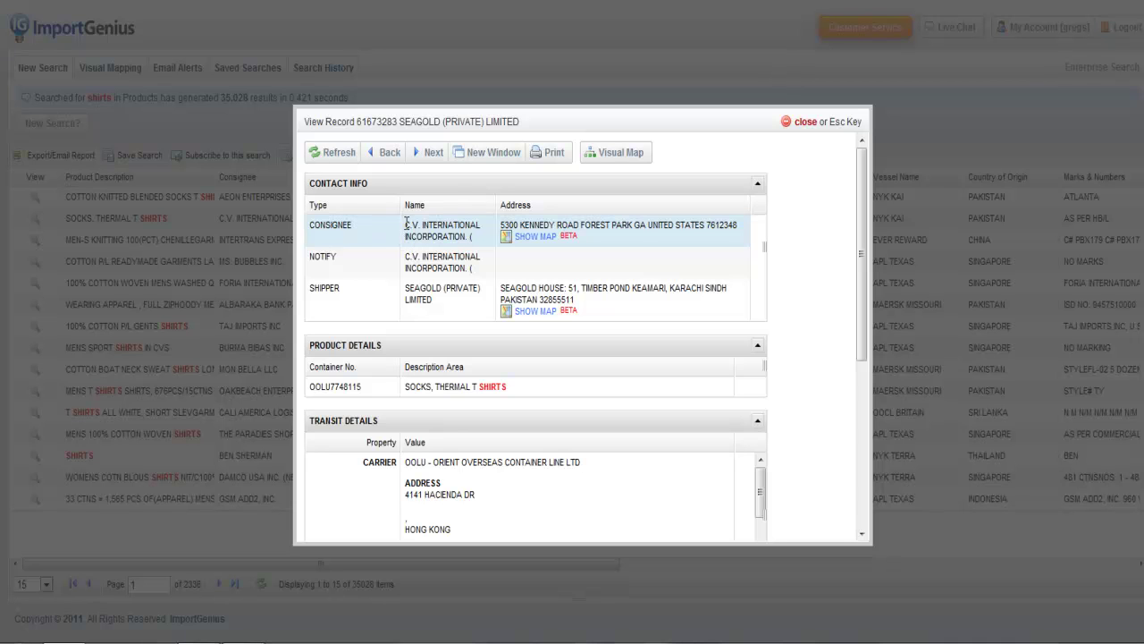
{"action": "scroll", "coordinate": [339, 268], "scroll_direction": "down", "scroll_amount": 3}
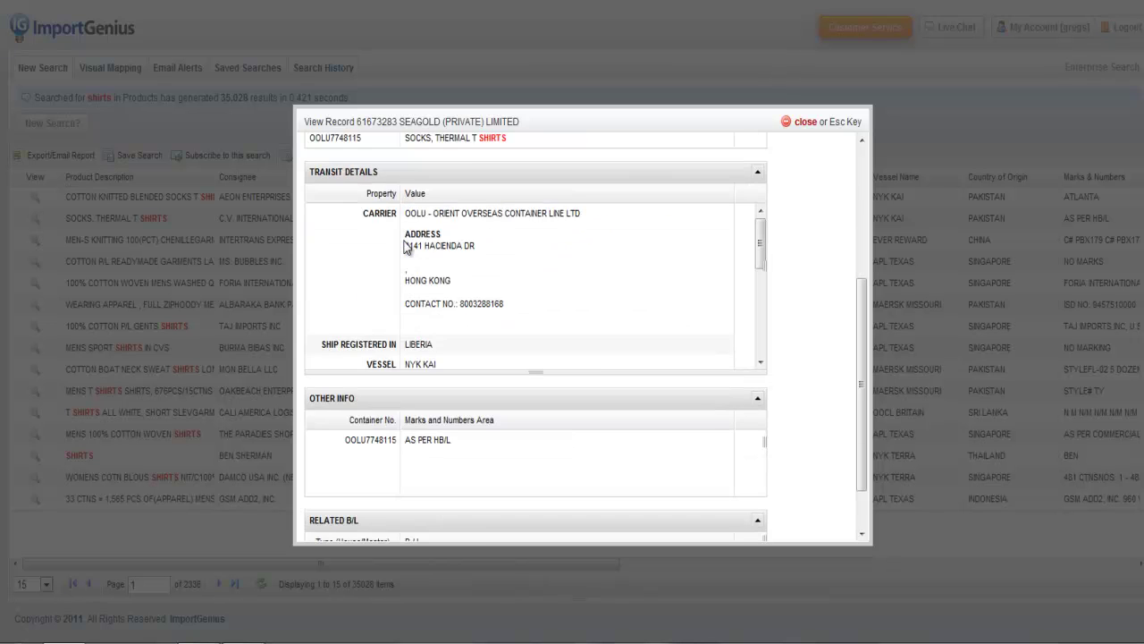
{"action": "scroll", "coordinate": [628, 276], "scroll_direction": "up", "scroll_amount": 3}
{"action": "left_click", "coordinate": [800, 122]}
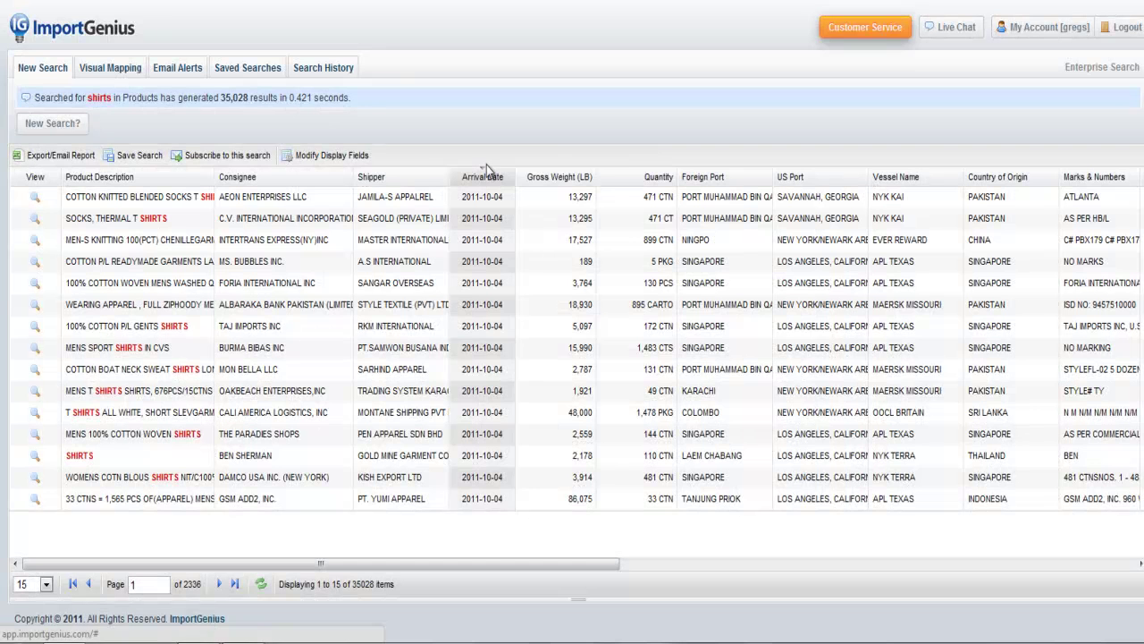